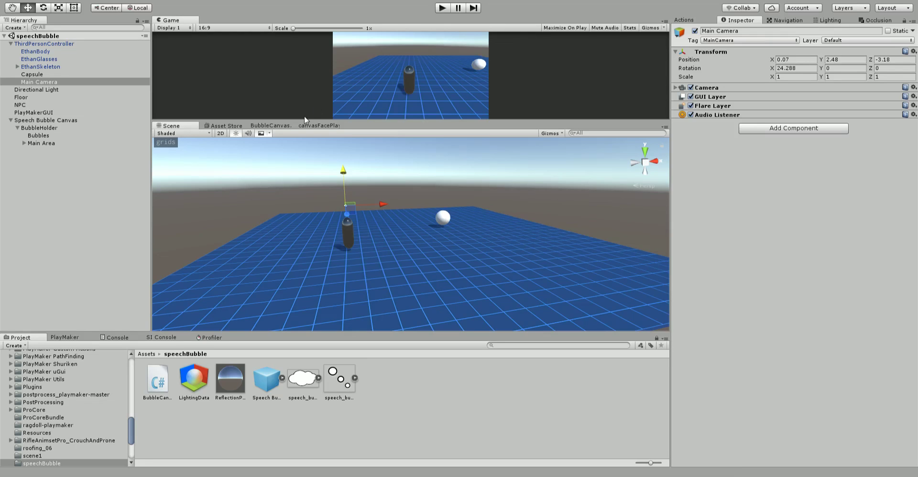
# Step: Dock the Game tab so the game view fills the main area
pyautogui.moveTo(301, 118); pyautogui.dragTo(308, 176)
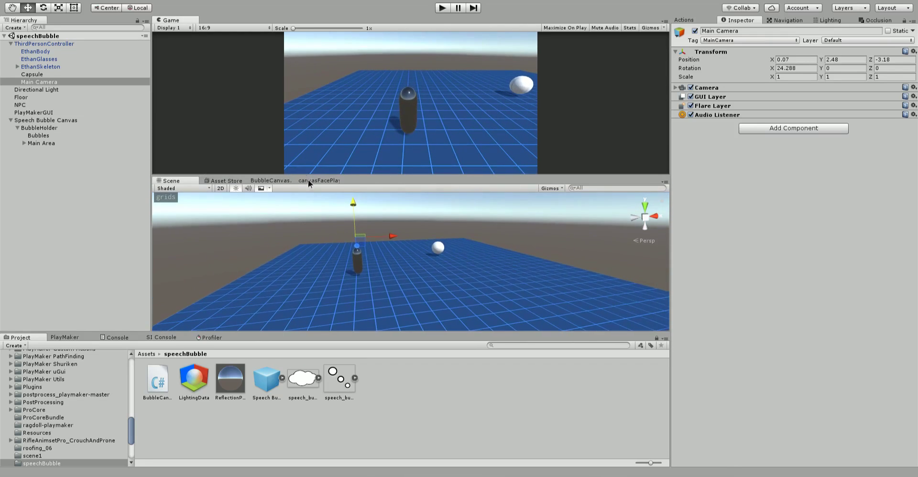
pyautogui.click(310, 181)
pyautogui.moveTo(175, 21); pyautogui.dragTo(196, 180)
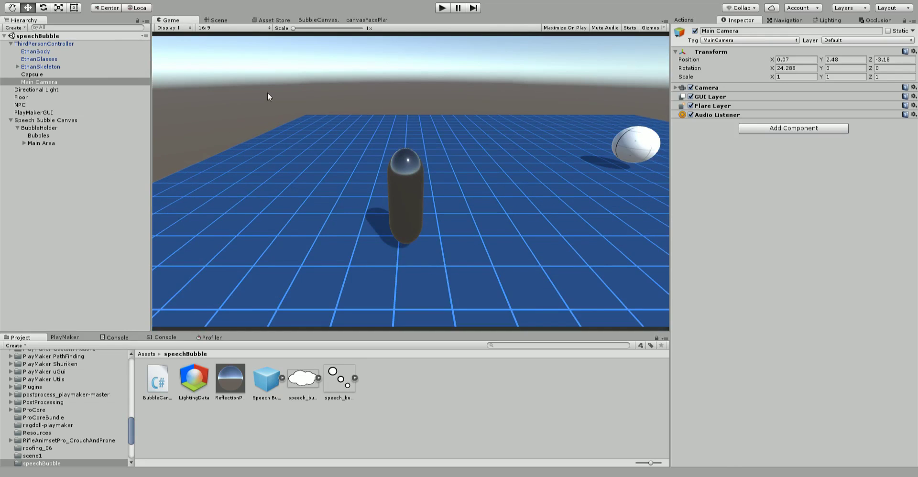
# Step: Select Speech Bubble Canvas and show the PlayMaker Actions list for the 'bubb' search
pyautogui.click(52, 121)
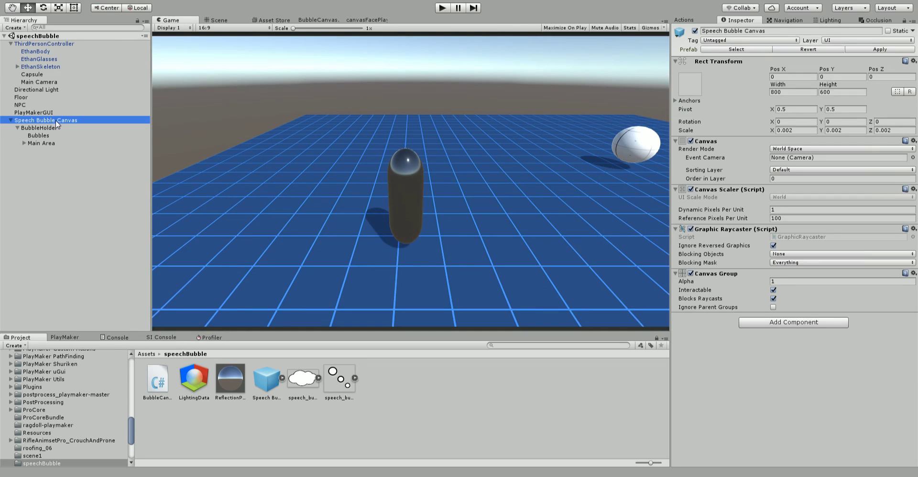
pyautogui.click(698, 21)
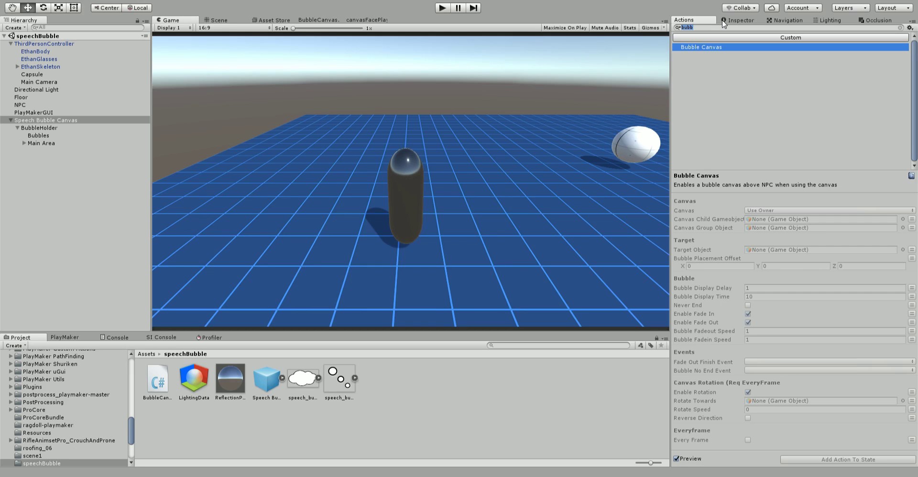
pyautogui.click(11, 43)
# Step: Collapse the Speech Bubble Canvas foldout and switch to the Scene view, orbiting to the capsule
pyautogui.click(10, 81)
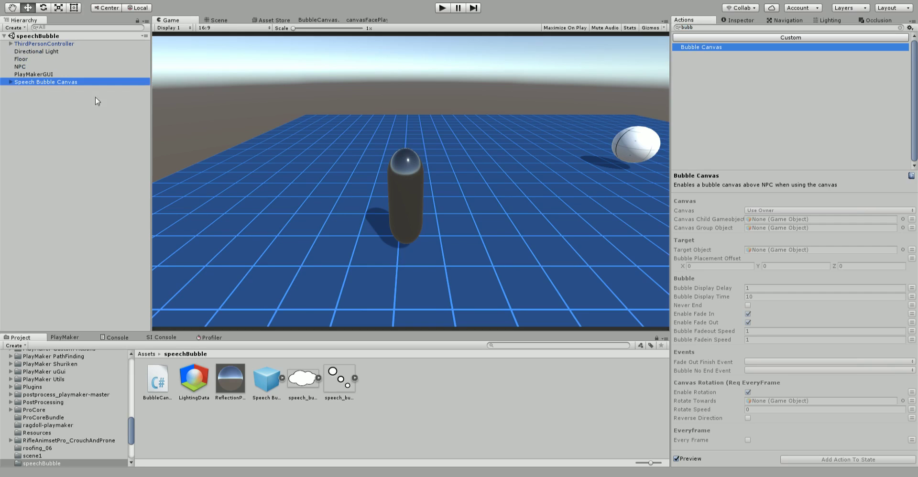
pyautogui.click(475, 191)
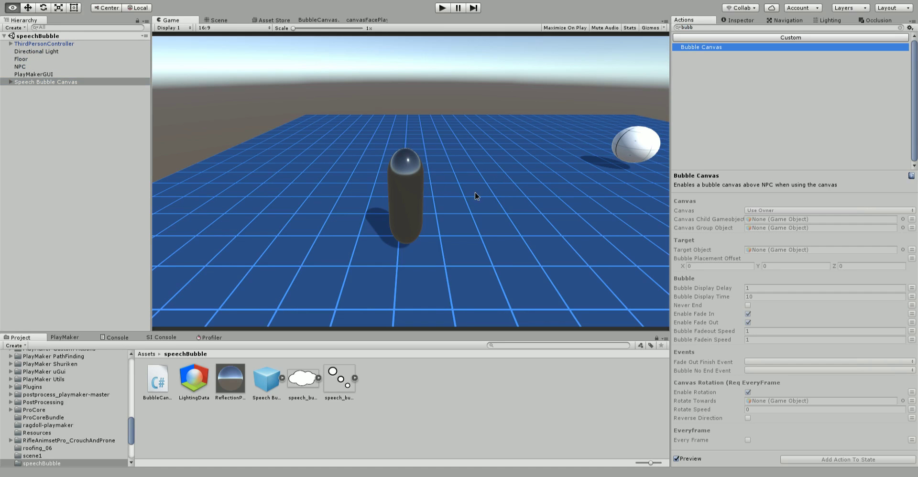
pyautogui.click(217, 20)
pyautogui.scroll(4, 372, 186)
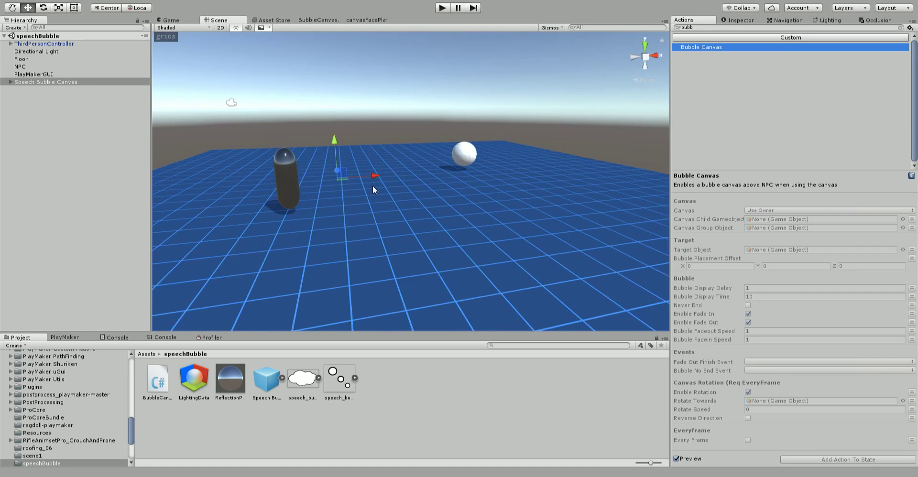
pyautogui.keyDown('alt'); pyautogui.moveTo(372, 186); pyautogui.dragTo(424, 190); pyautogui.keyUp('alt')
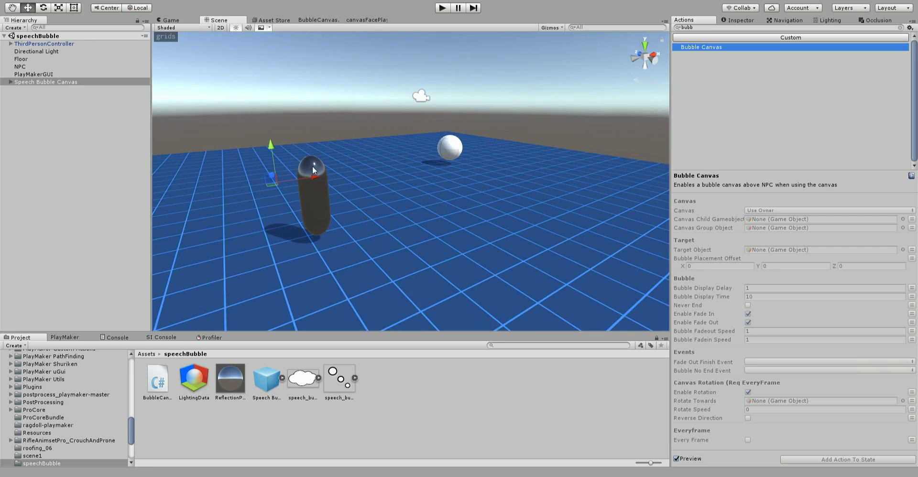
# Step: Locate the Main Camera, Directional Light, Floor, NPC, PlayMakerGUI and Speech Bubble Canvas
pyautogui.click(11, 43)
pyautogui.click(44, 84)
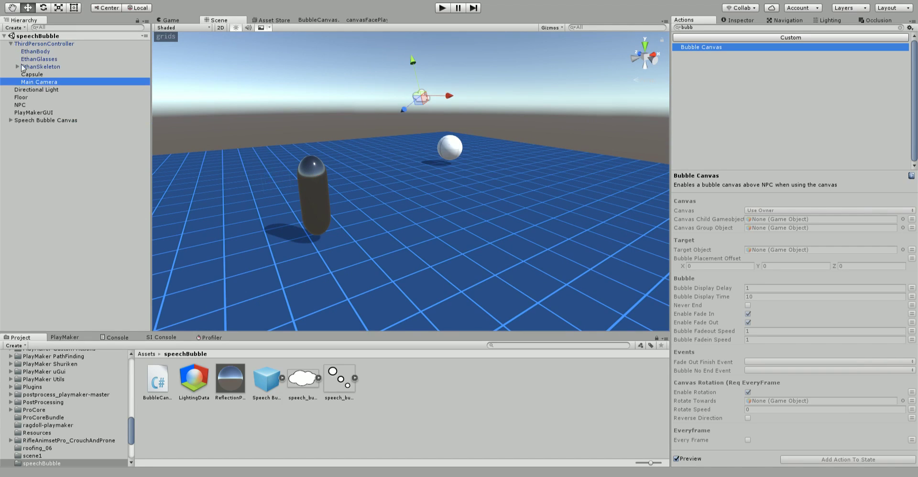
pyautogui.click(11, 44)
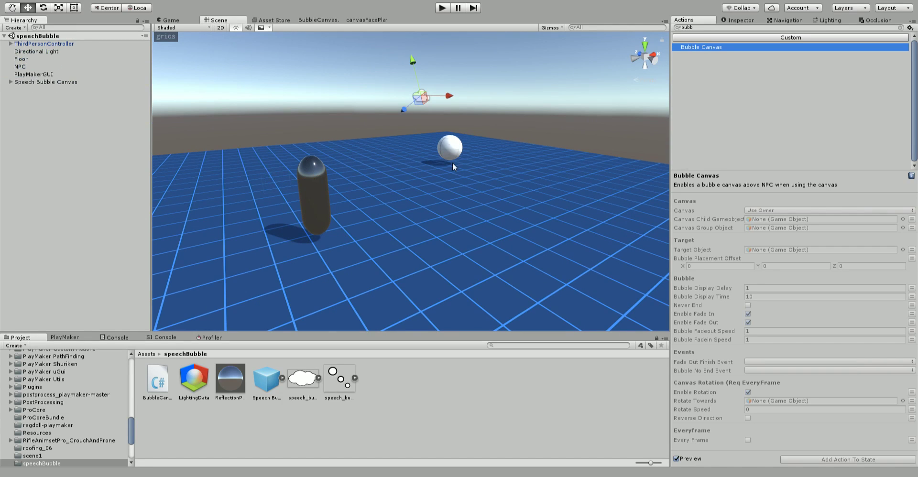
pyautogui.click(53, 51)
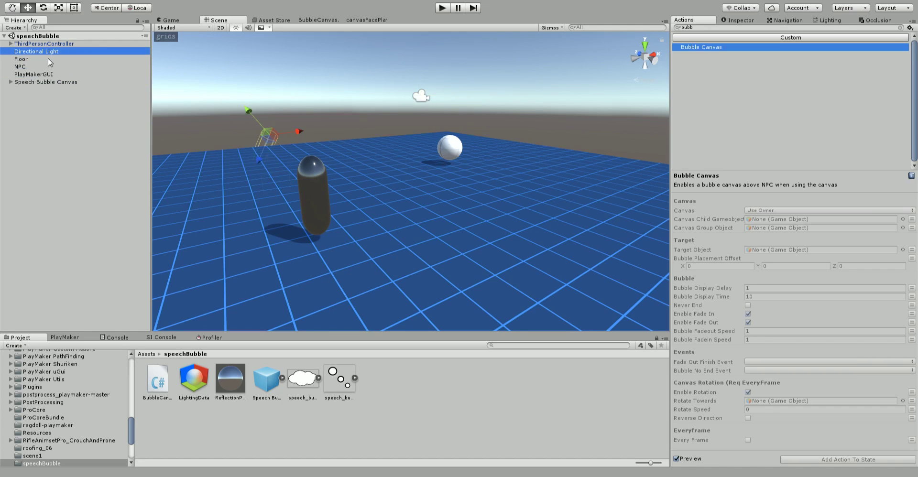
pyautogui.click(48, 59)
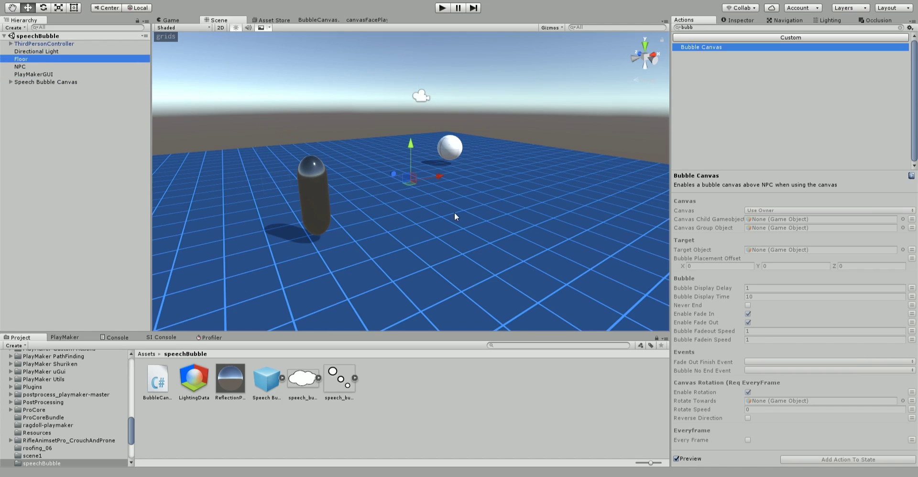
pyautogui.click(28, 66)
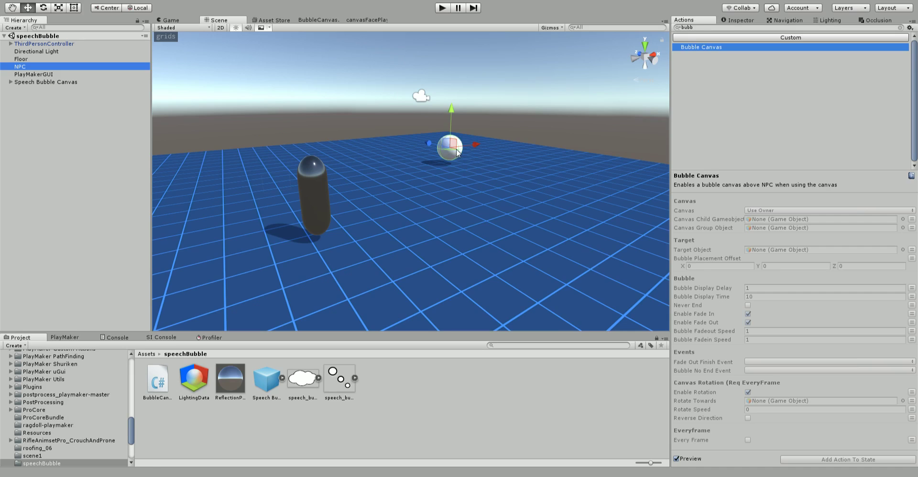
pyautogui.click(41, 75)
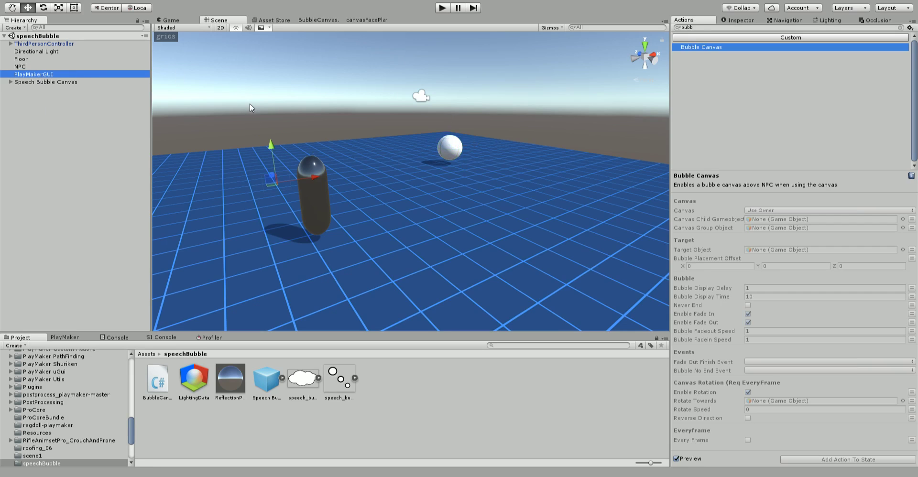
pyautogui.click(65, 82)
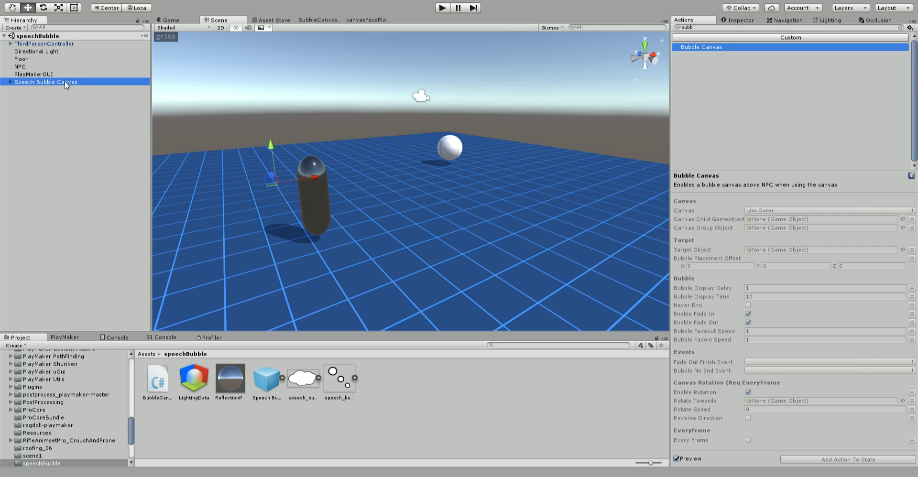
pyautogui.click(88, 1)
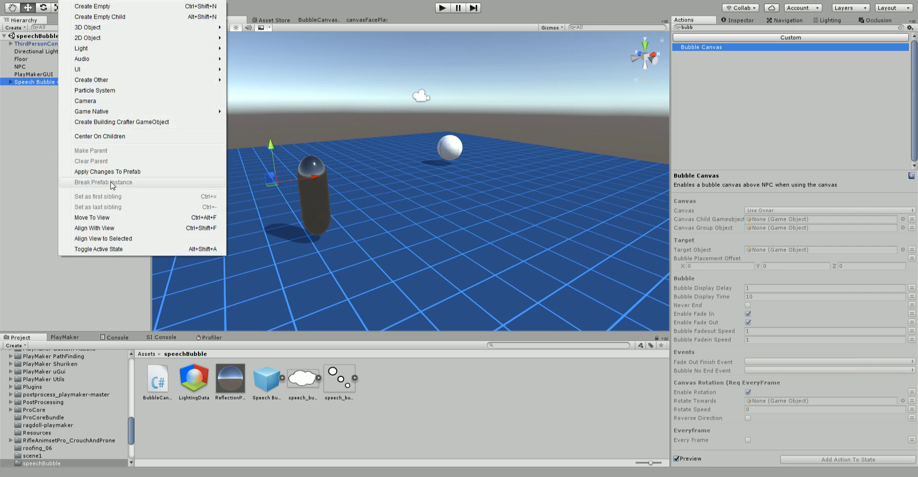
# Step: Expand Speech Bubble Canvas and show its World Space Canvas, Canvas Scaler, Graphic Raycaster and Canvas Group
pyautogui.click(13, 120)
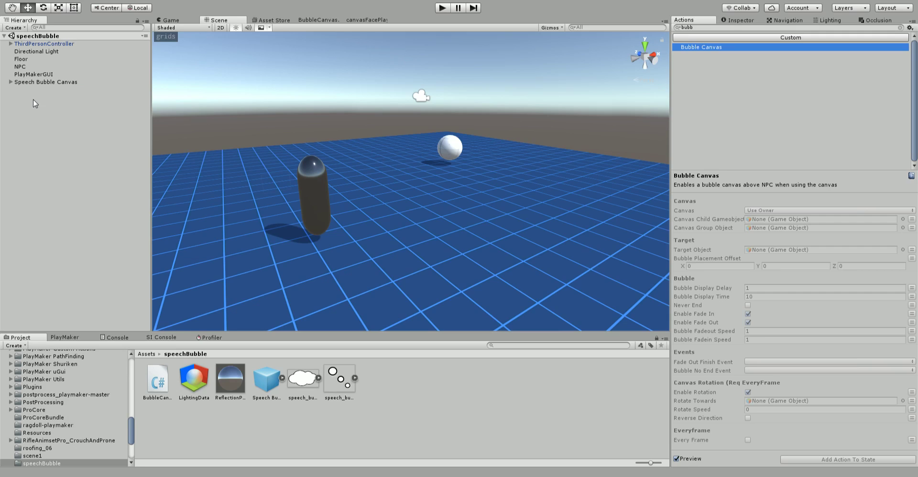
pyautogui.click(10, 82)
pyautogui.moveTo(742, 19); pyautogui.dragTo(693, 19)
pyautogui.click(62, 83)
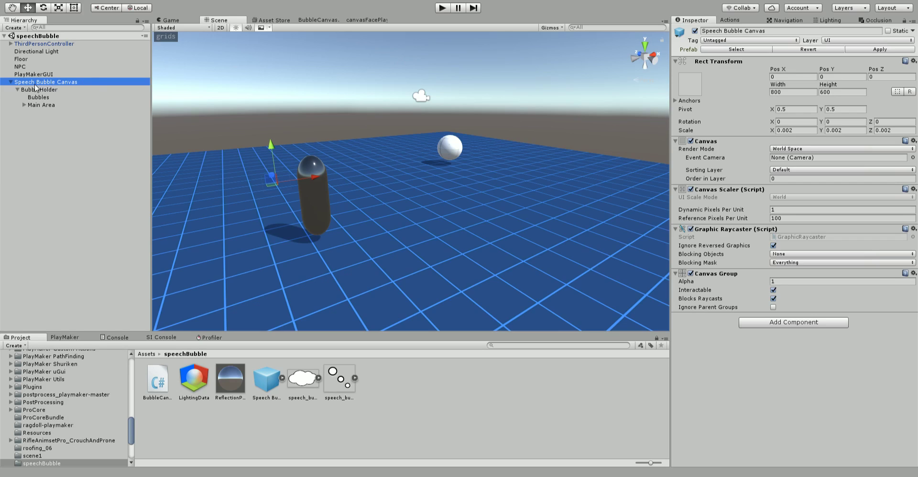
# Step: Select BubbleHolder to view its Rect Transform, cancelling the canvas context menu
pyautogui.click(44, 91)
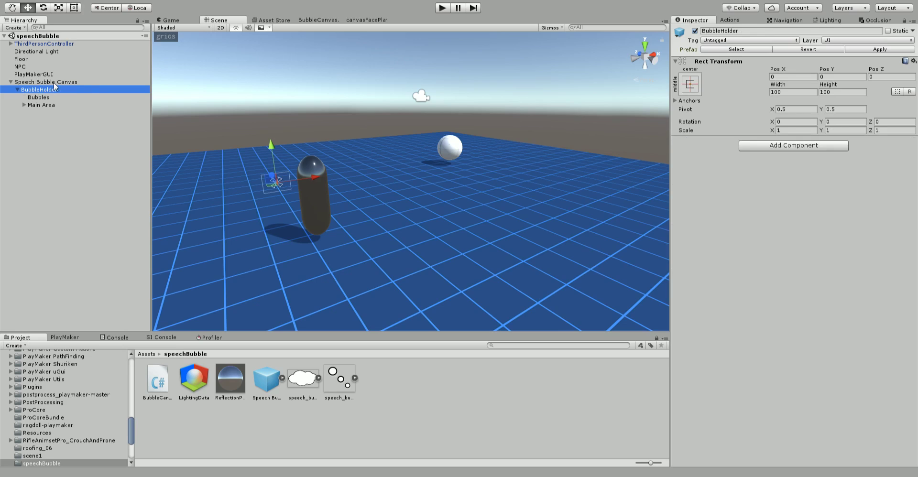
pyautogui.rightClick(54, 83)
pyautogui.moveTo(139, 217)
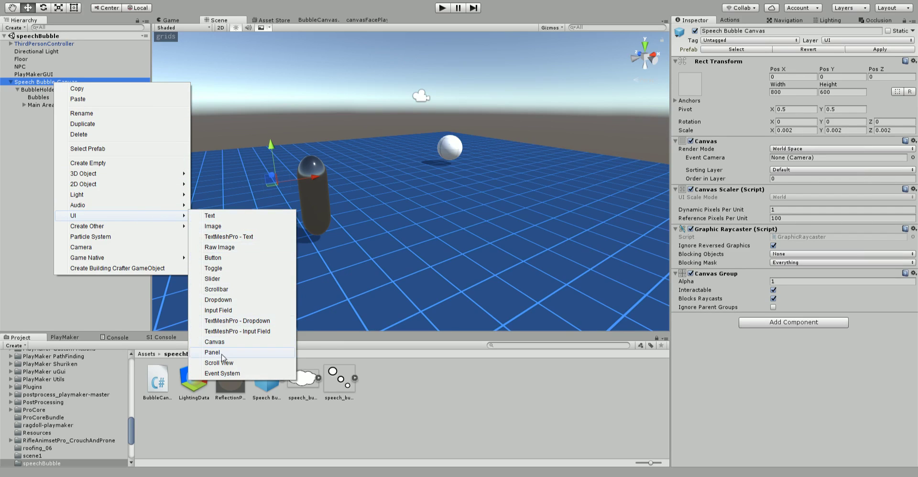
pyautogui.click(17, 143)
pyautogui.click(40, 91)
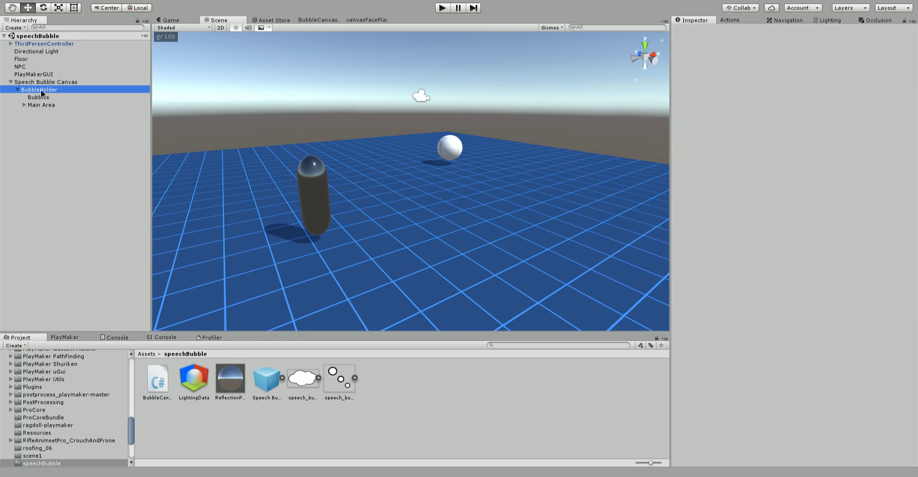
# Step: Collapse BubbleHolder and compare it with Speech Bubble Canvas, ending on its 100 by 100 rect
pyautogui.click(17, 90)
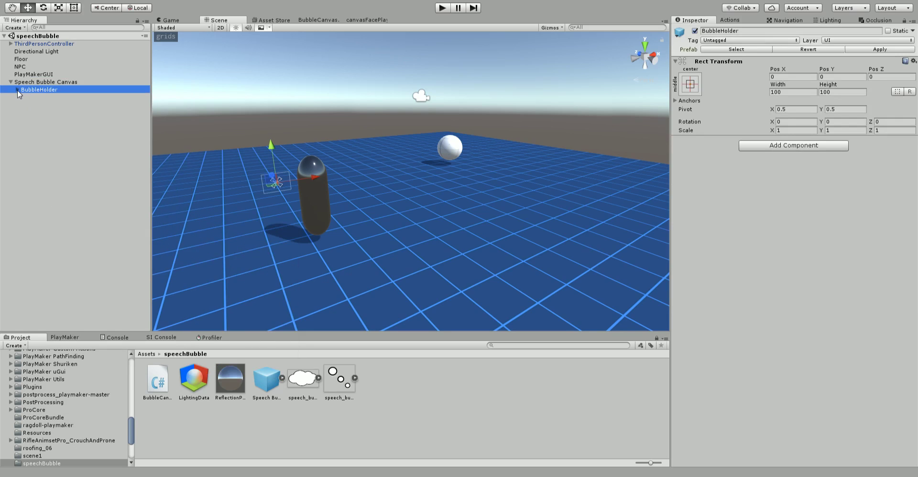
pyautogui.click(59, 83)
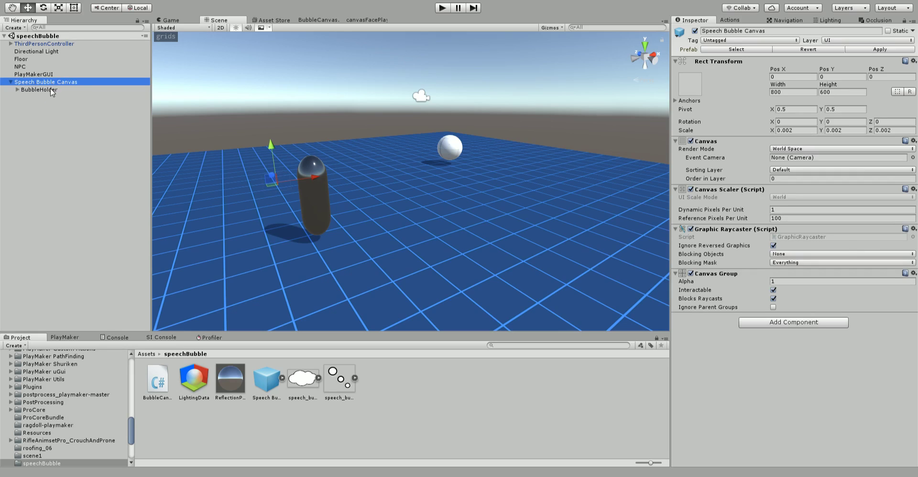
pyautogui.click(51, 90)
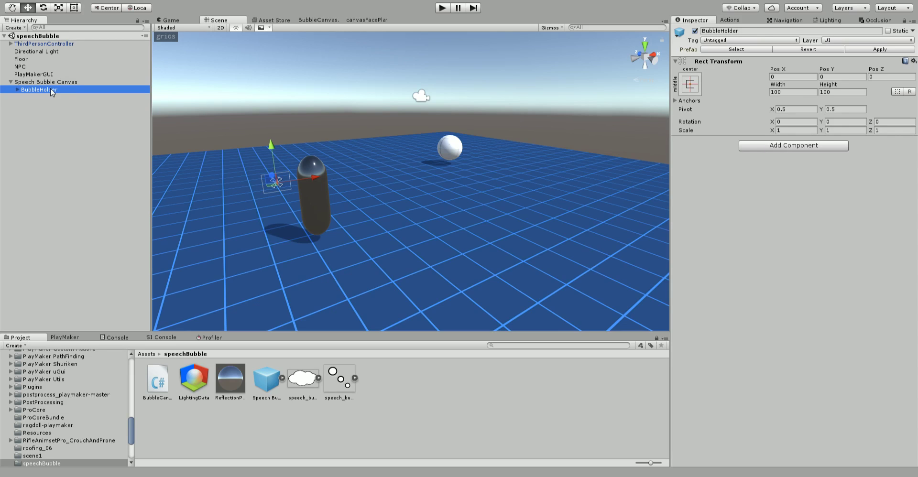
pyautogui.click(69, 82)
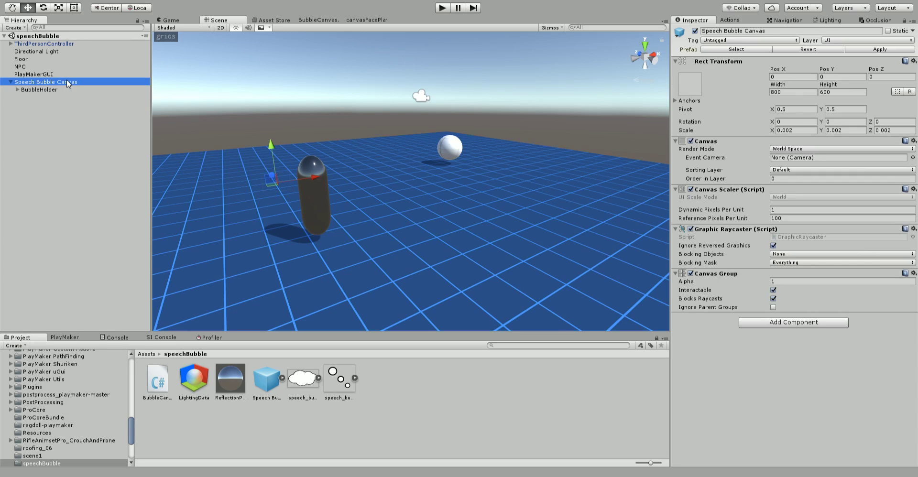
pyautogui.click(64, 90)
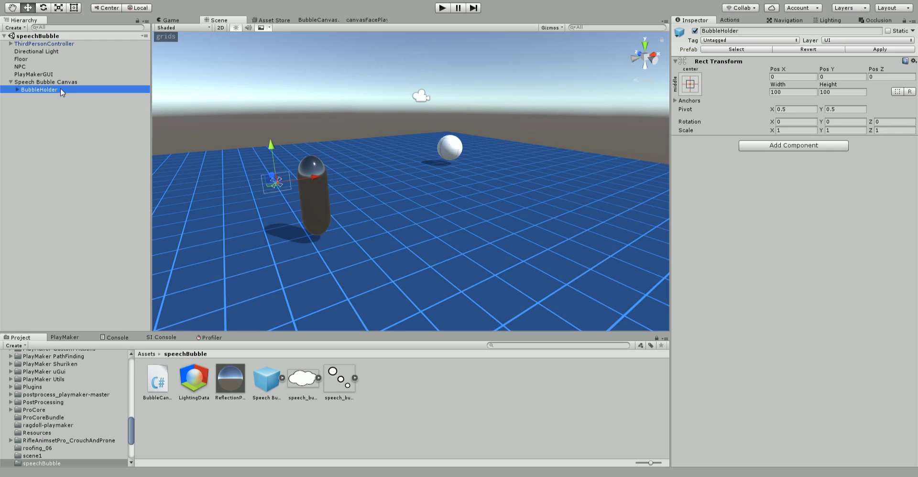
# Step: Expand BubbleHolder to reveal Bubbles and Main Area, and frame the thought bubble in the scene
pyautogui.click(17, 90)
pyautogui.click(39, 98)
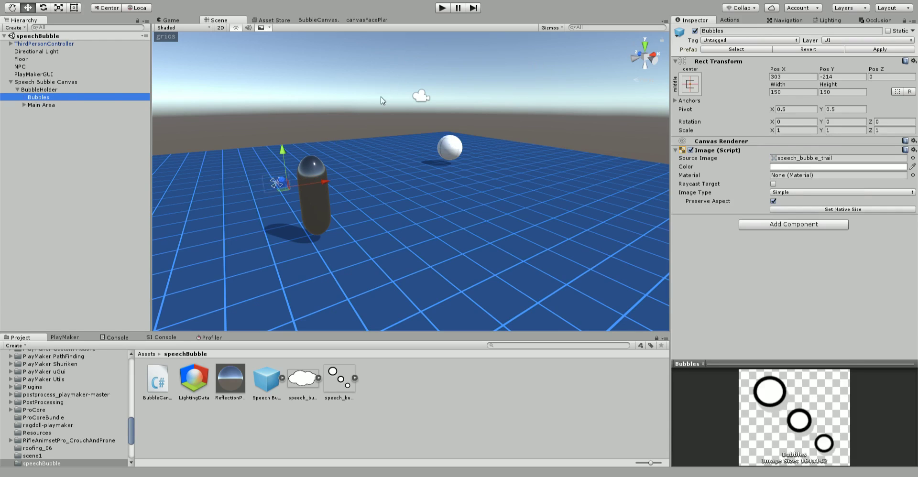
pyautogui.click(50, 83)
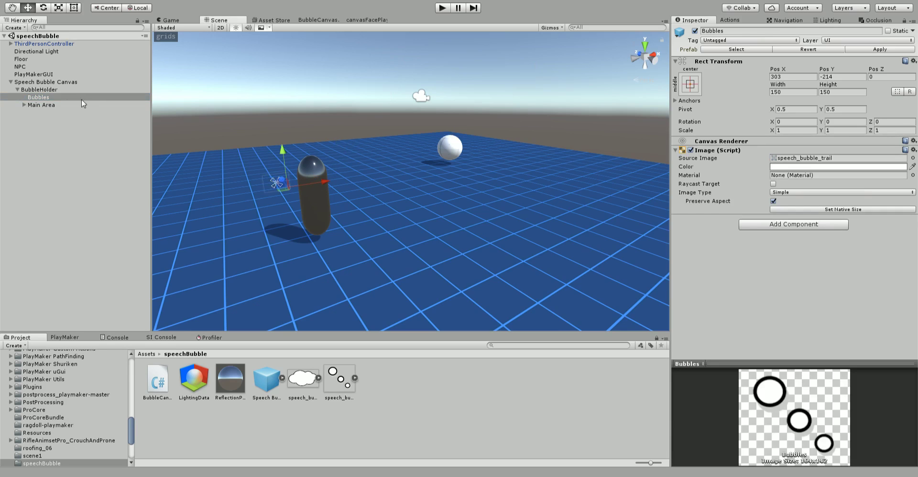
pyautogui.doubleClick(50, 84)
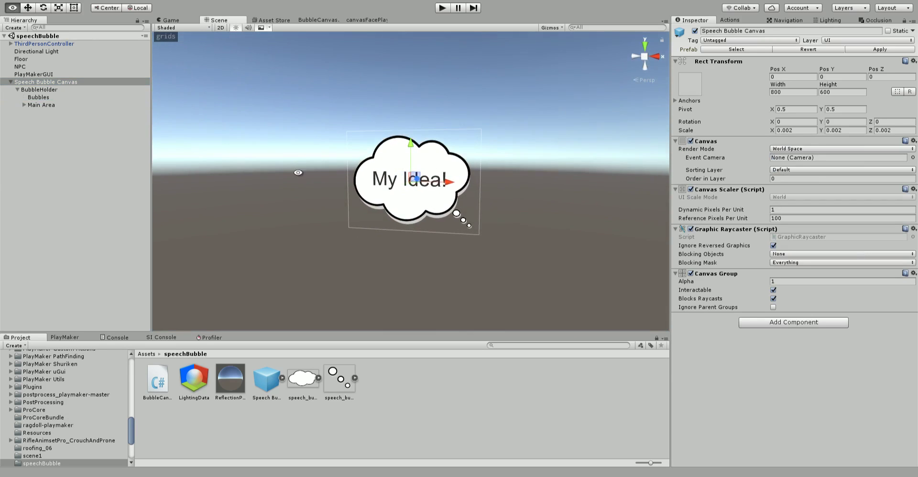
pyautogui.click(553, 237)
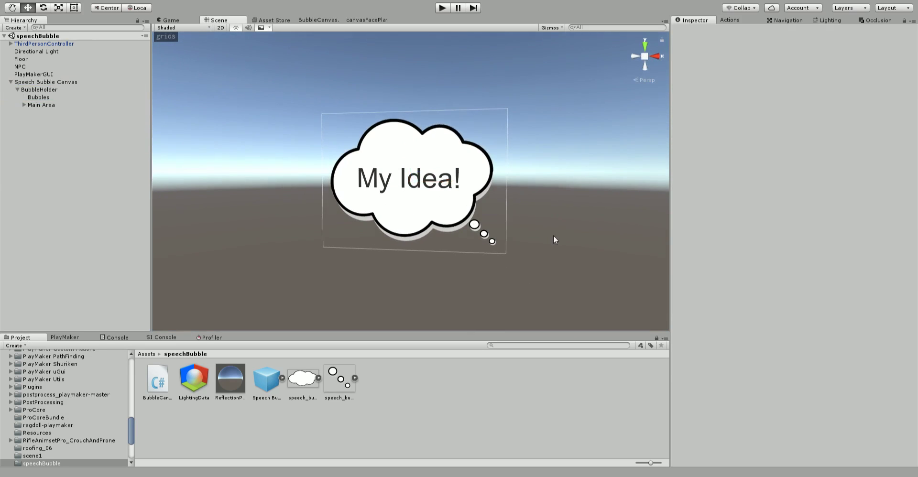
# Step: Toggle BubbleHolder's active checkbox to hide and show the whole thought bubble, leaving it visible
pyautogui.click(67, 89)
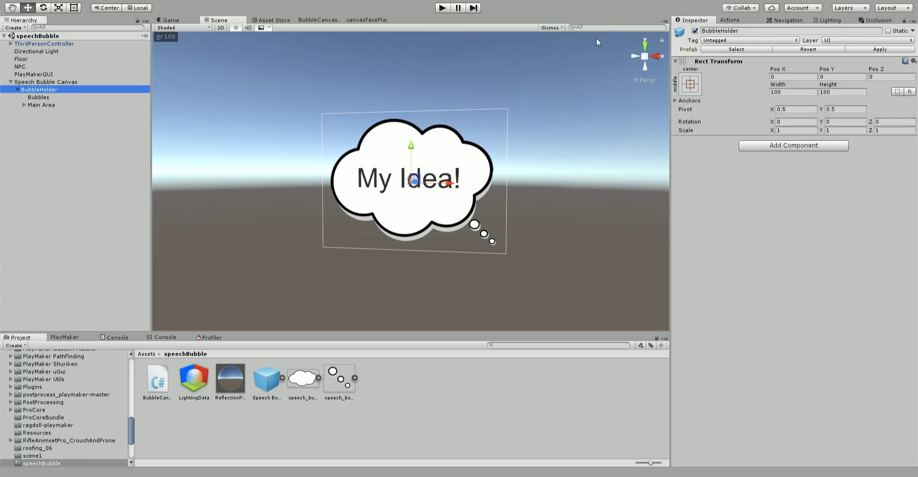
pyautogui.click(695, 31)
pyautogui.click(695, 31)
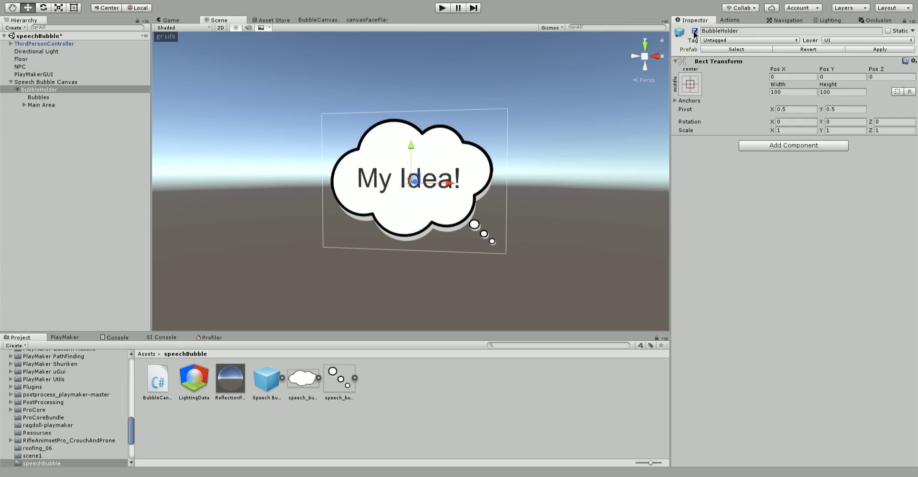
pyautogui.click(695, 31)
pyautogui.click(695, 31)
pyautogui.click(695, 31)
pyautogui.click(695, 31)
pyautogui.click(695, 32)
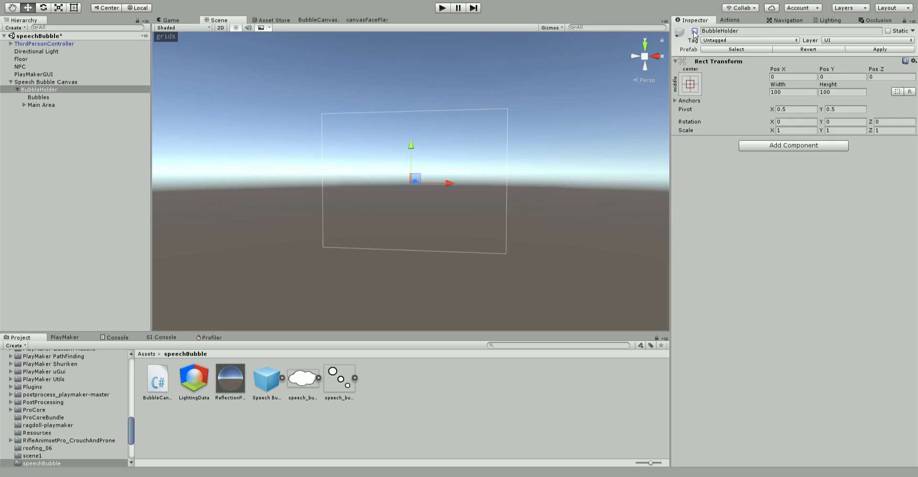
pyautogui.click(694, 31)
# Step: Toggle the Bubbles trail on and off, then nudge it from 303, -214 to 309, -208
pyautogui.click(55, 98)
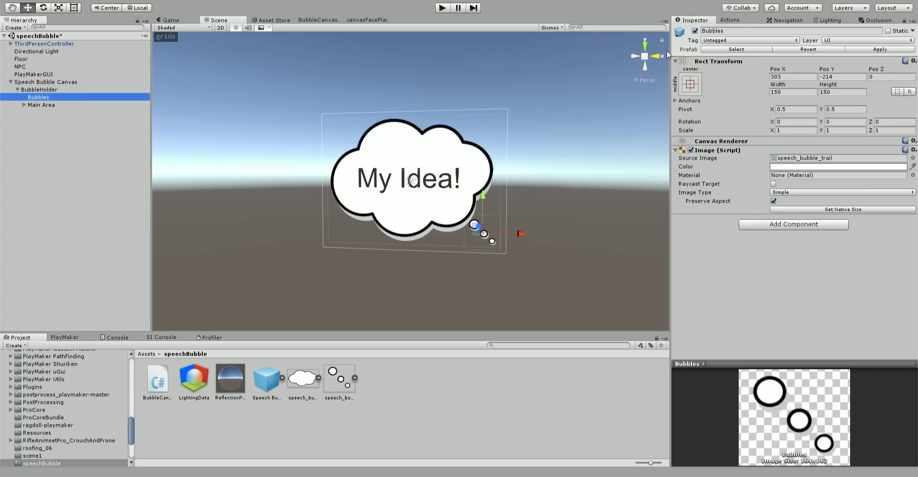
pyautogui.click(695, 31)
pyautogui.click(695, 31)
pyautogui.click(695, 31)
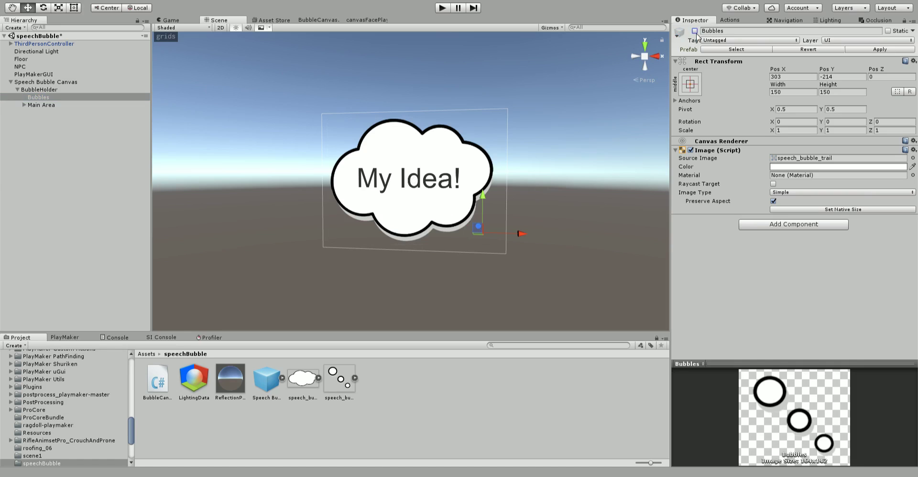
pyautogui.click(695, 32)
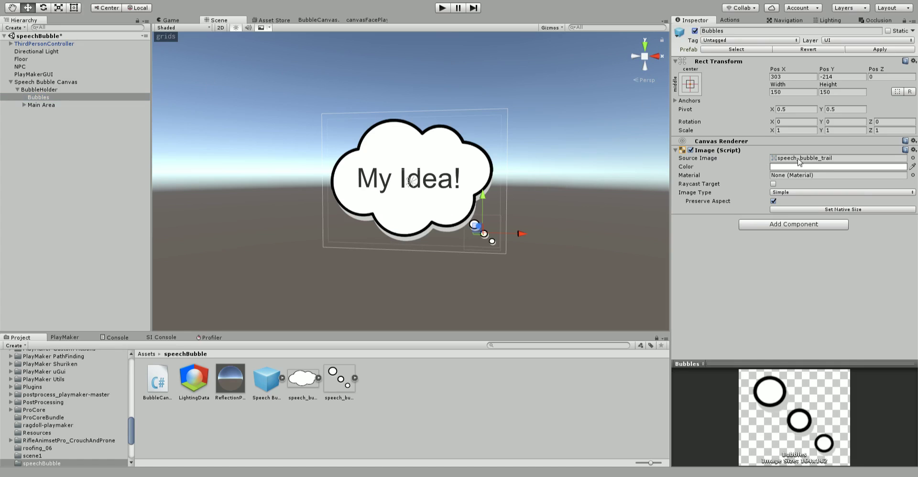
pyautogui.moveTo(482, 196)
pyautogui.mouseDown()
pyautogui.moveTo(480, 159)
pyautogui.moveTo(481, 195)
pyautogui.mouseUp()
pyautogui.moveTo(518, 228); pyautogui.dragTo(521, 229)
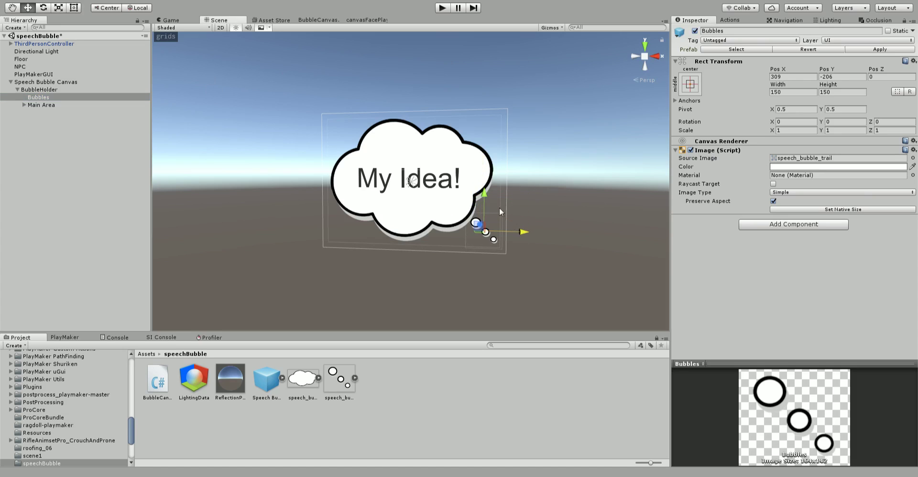
pyautogui.moveTo(484, 193); pyautogui.dragTo(483, 192)
pyautogui.click(38, 105)
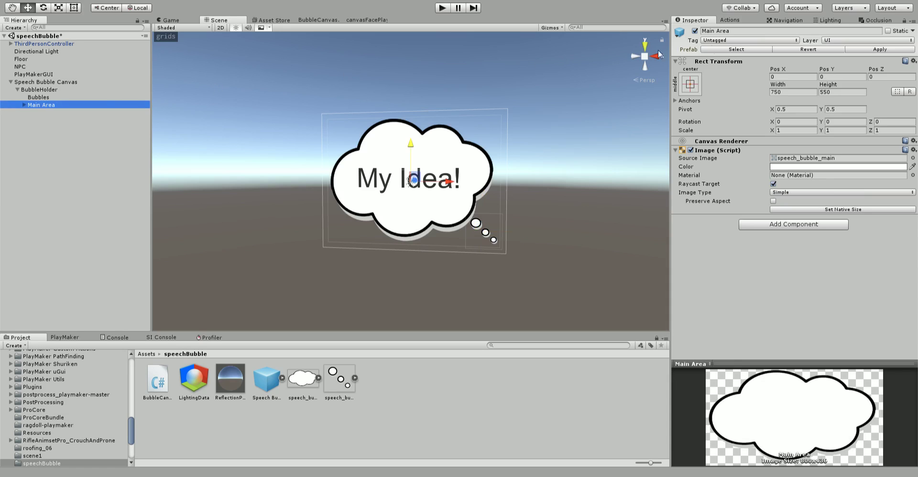
pyautogui.click(695, 31)
pyautogui.click(695, 30)
pyautogui.click(694, 30)
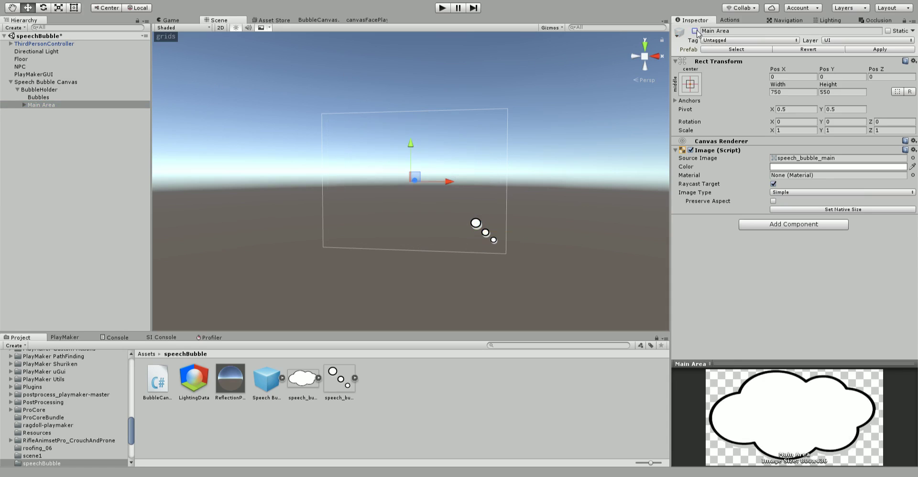
pyautogui.click(695, 30)
pyautogui.click(695, 31)
pyautogui.click(695, 30)
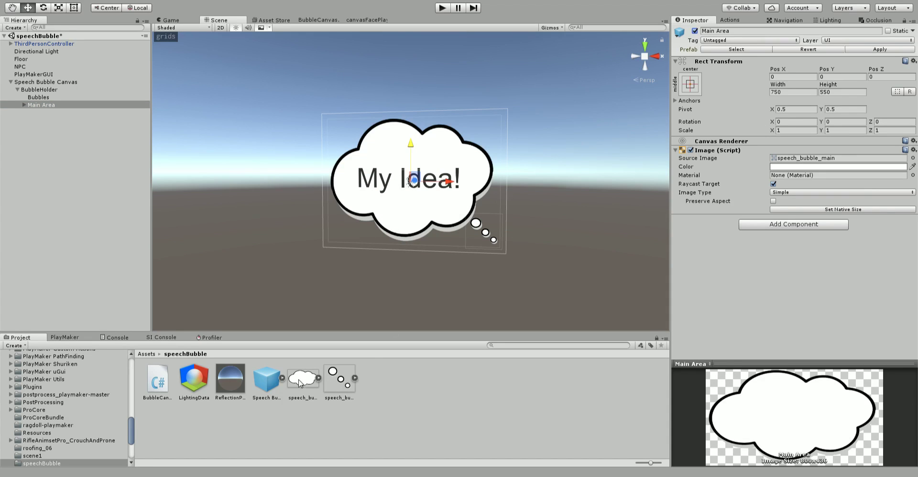
pyautogui.click(25, 105)
pyautogui.click(46, 114)
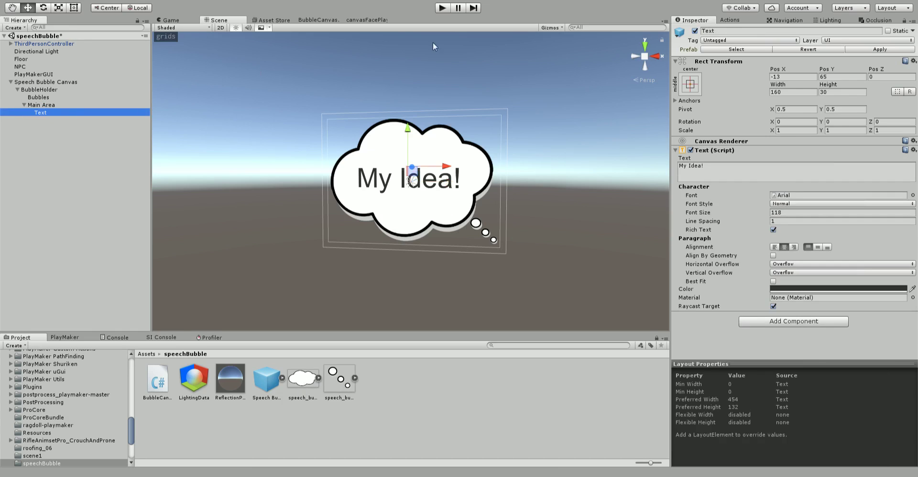
pyautogui.click(695, 31)
pyautogui.click(695, 31)
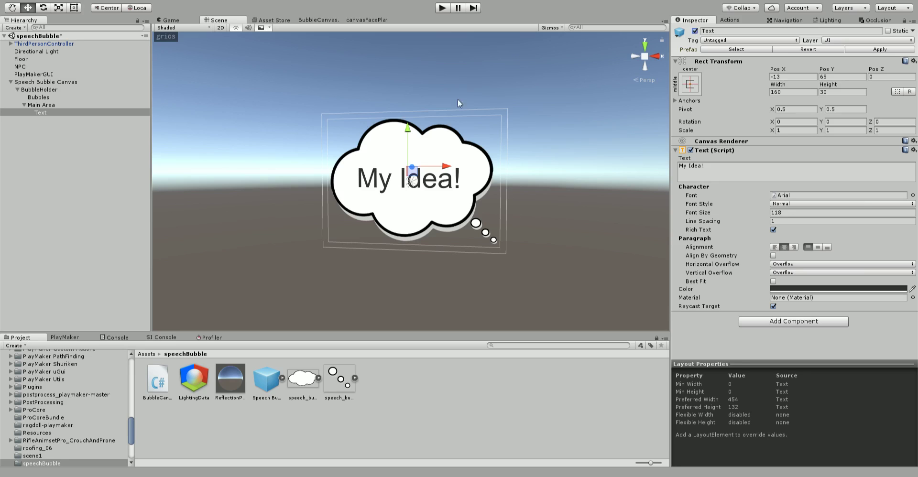
pyautogui.click(47, 82)
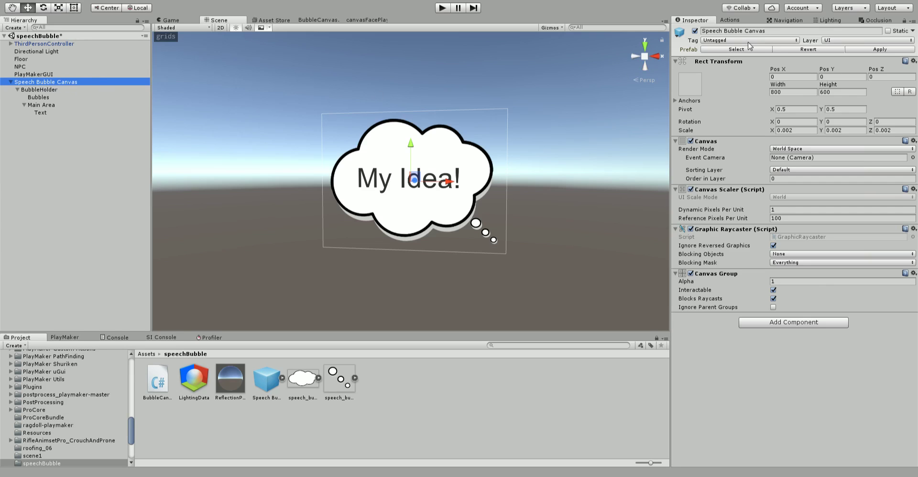
# Step: Add a PlayMaker FSM to Speech Bubble Canvas and rename State 1 to 'Begin'
pyautogui.click(67, 337)
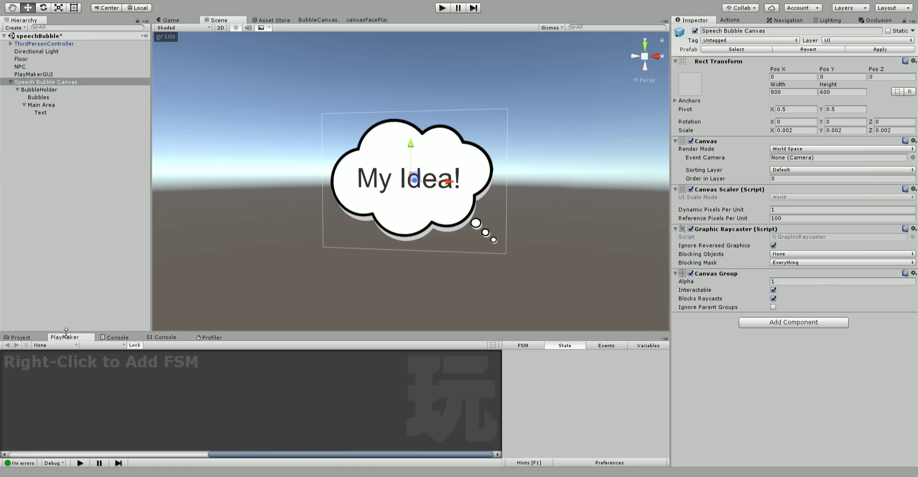
pyautogui.moveTo(70, 331); pyautogui.dragTo(70, 269)
pyautogui.rightClick(62, 348)
pyautogui.click(71, 350)
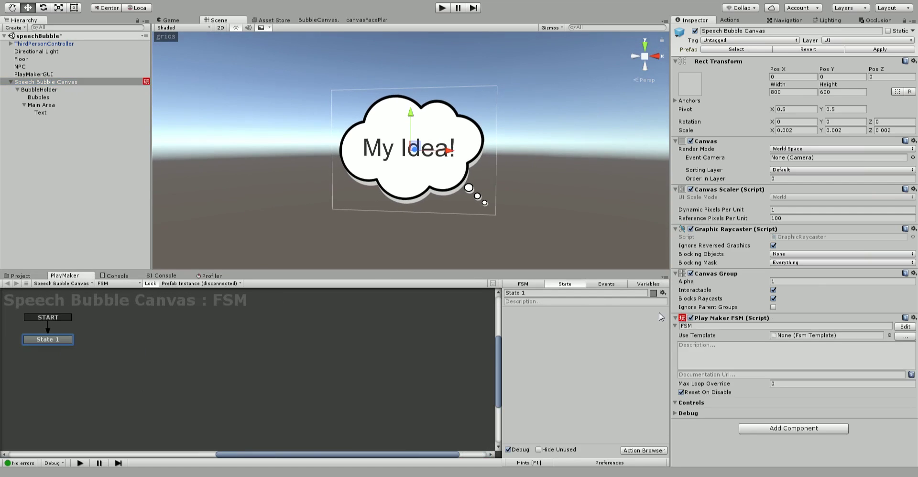
pyautogui.click(536, 291)
pyautogui.write('Begin')
# Step: Add the Bubble Canvas action to the Begin state from the Action Browser
pyautogui.click(741, 22)
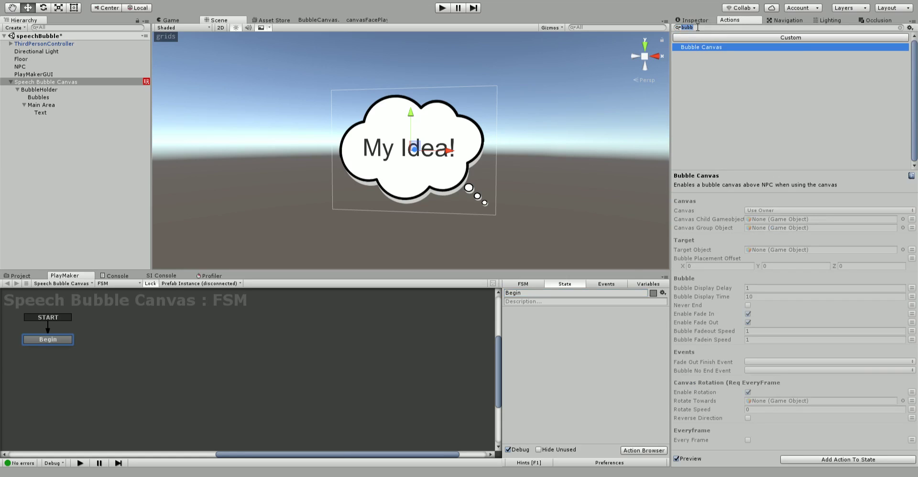
pyautogui.press('BackSpace')
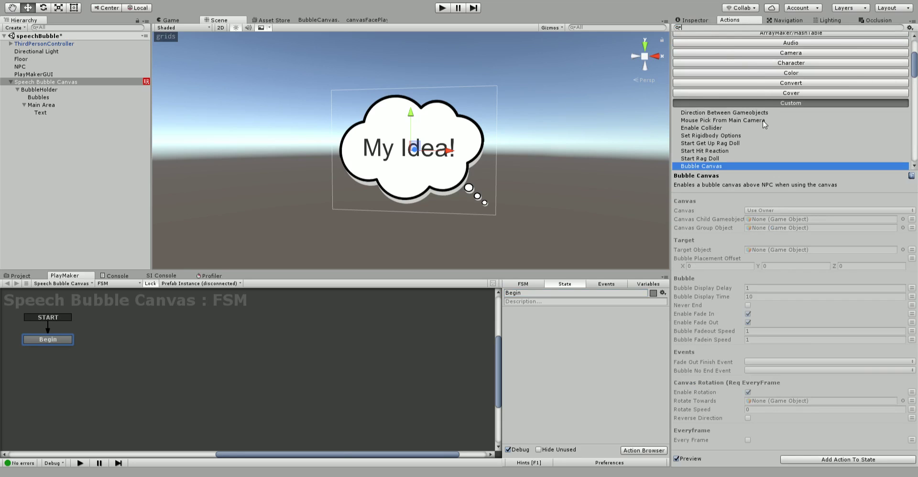
pyautogui.doubleClick(710, 165)
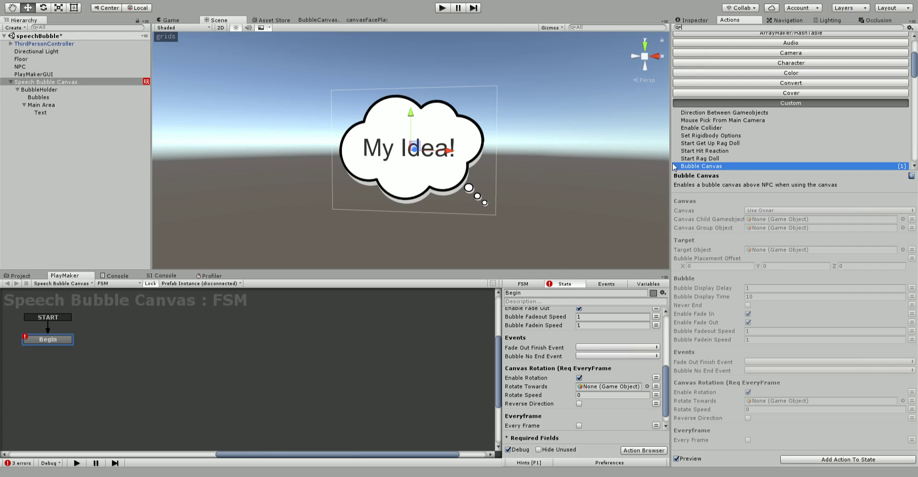
# Step: Select the Begin state and assign BubbleHolder as the Canvas Child Gameobject
pyautogui.moveTo(553, 269); pyautogui.dragTo(536, 118)
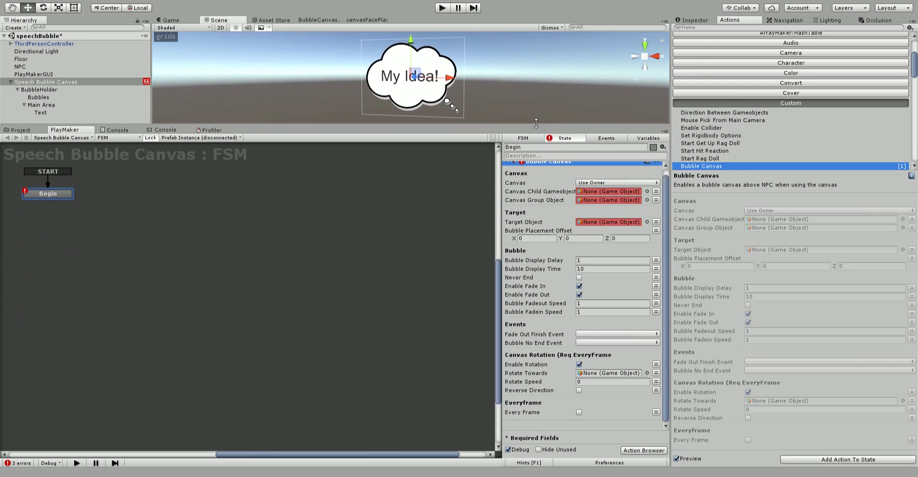
pyautogui.click(665, 292)
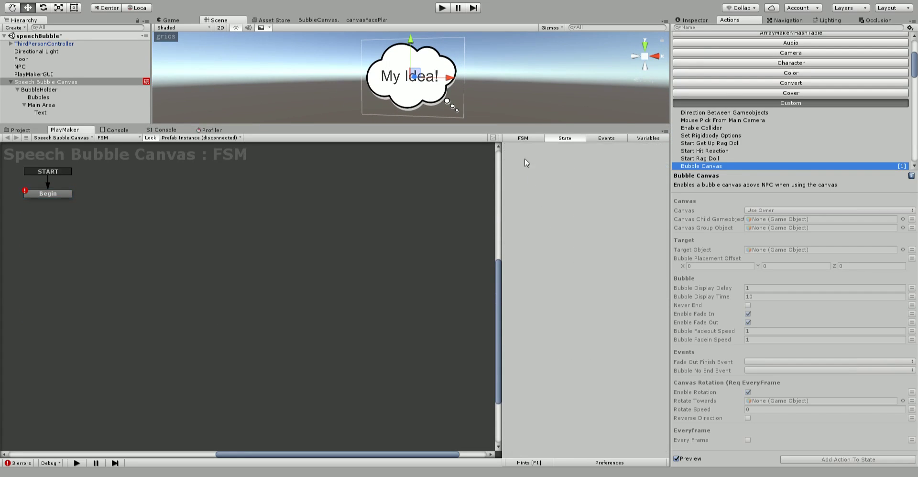
pyautogui.click(67, 196)
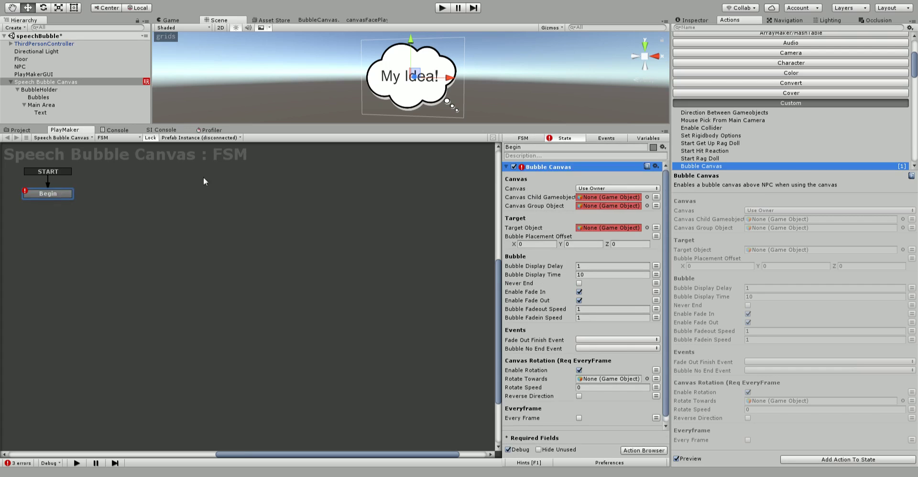
pyautogui.moveTo(187, 125); pyautogui.dragTo(187, 138)
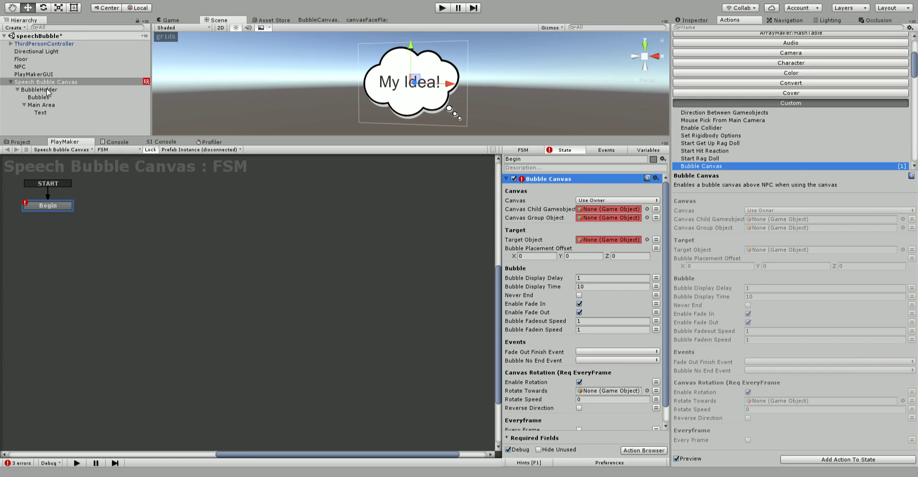
pyautogui.moveTo(48, 92); pyautogui.dragTo(598, 213)
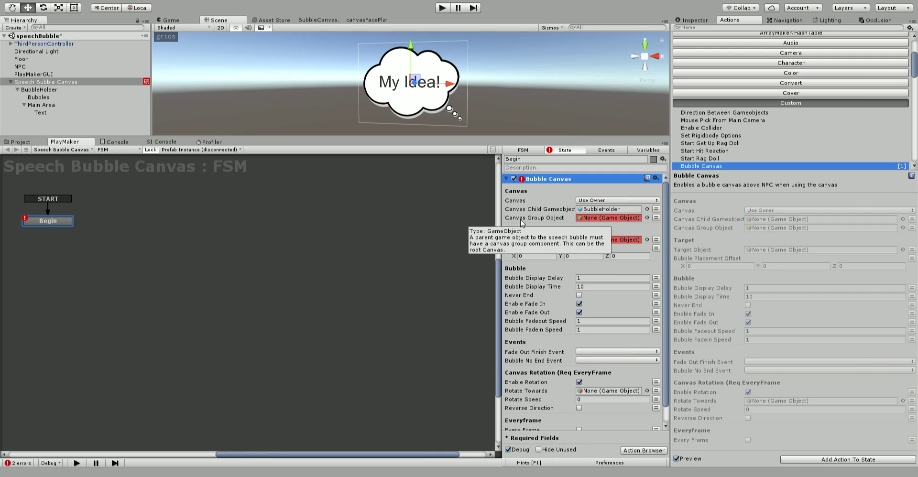
# Step: Assign Speech Bubble Canvas as the action's Canvas Group Object
pyautogui.moveTo(461, 137); pyautogui.dragTo(458, 171)
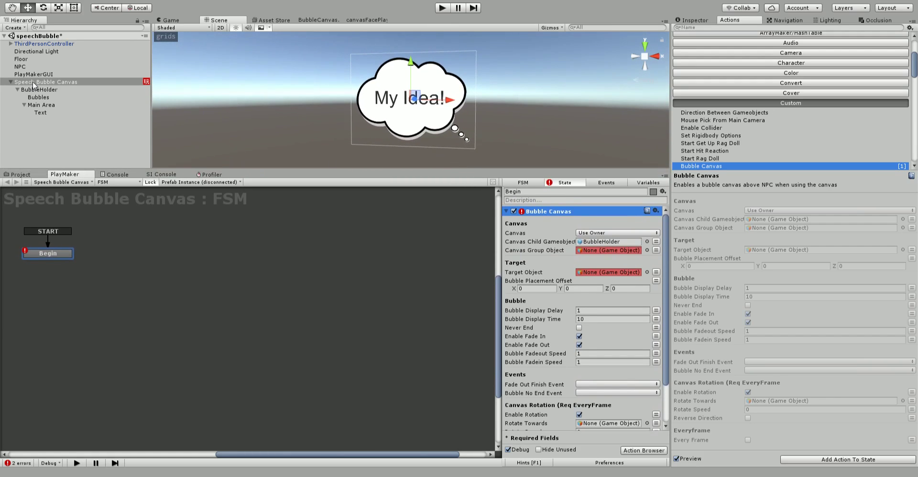
pyautogui.moveTo(46, 82); pyautogui.dragTo(582, 252)
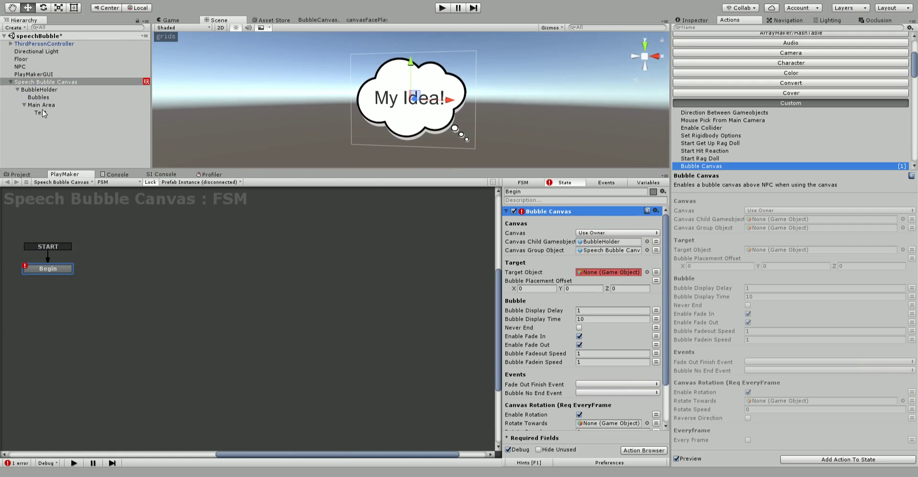
pyautogui.moveTo(42, 105); pyautogui.dragTo(581, 252)
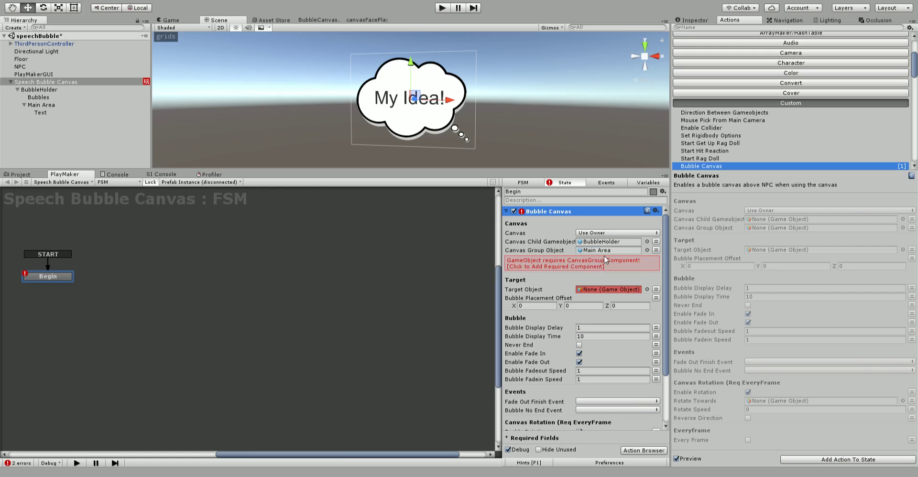
pyautogui.click(41, 83)
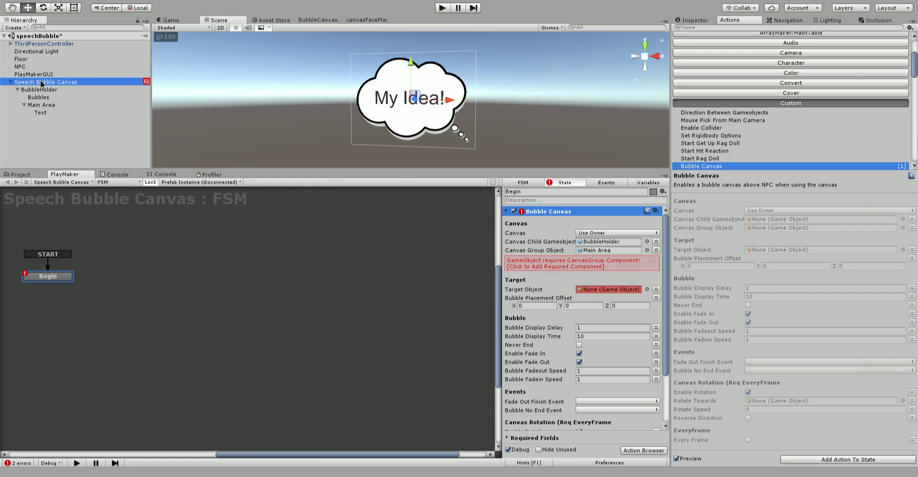
pyautogui.moveTo(41, 83); pyautogui.dragTo(590, 255)
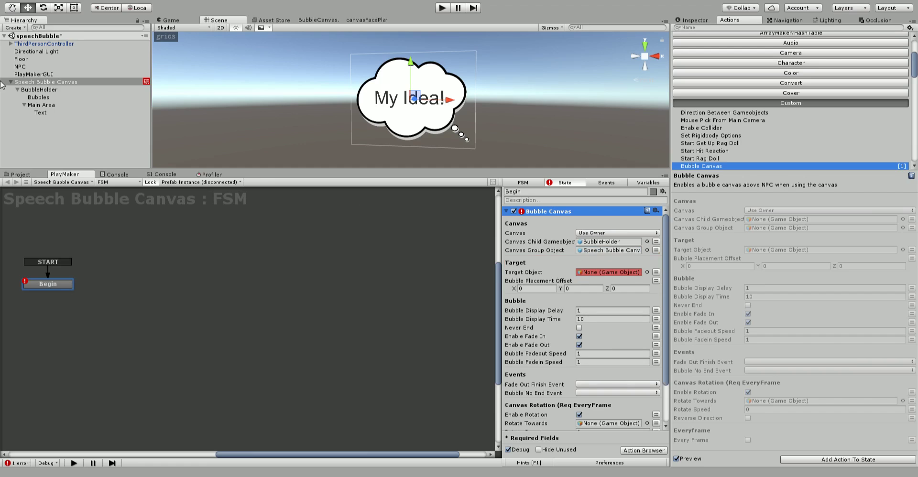
pyautogui.click(27, 83)
# Step: Try adding a Canvas Group to Speech Bubble Canvas, confirm one already exists, and scrub its Alpha
pyautogui.click(690, 21)
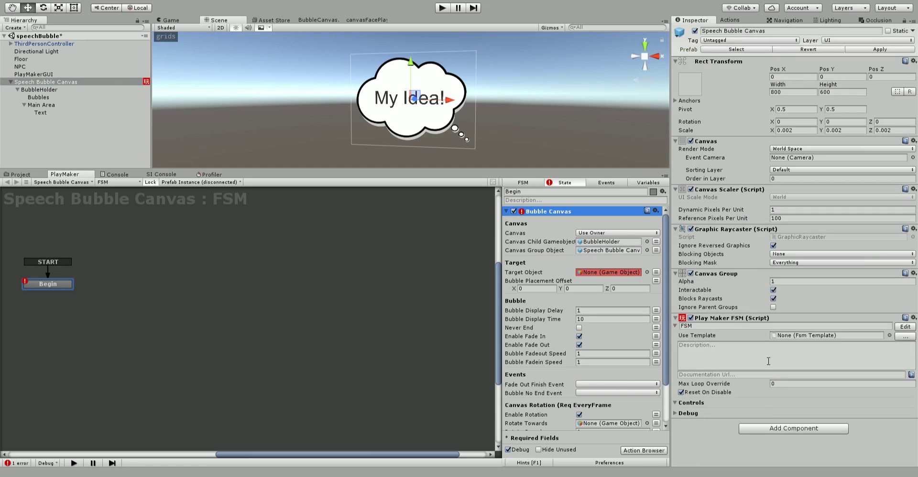
pyautogui.click(784, 430)
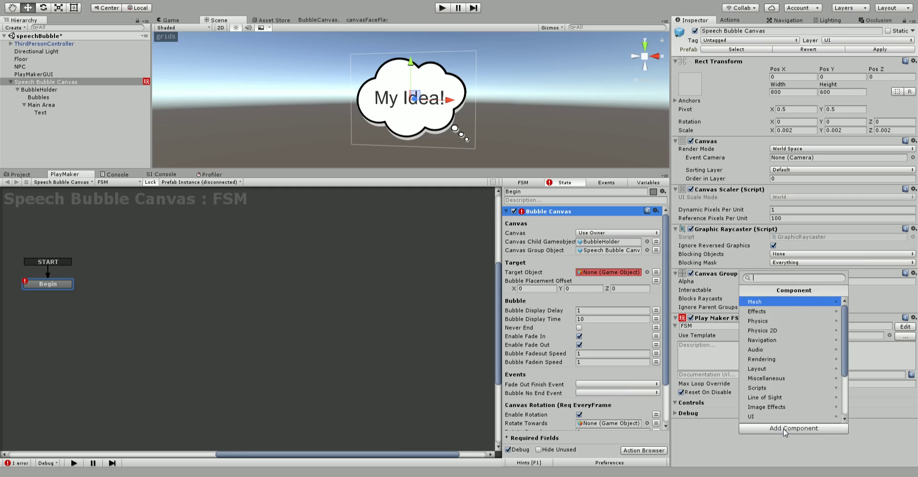
pyautogui.write('canvas')
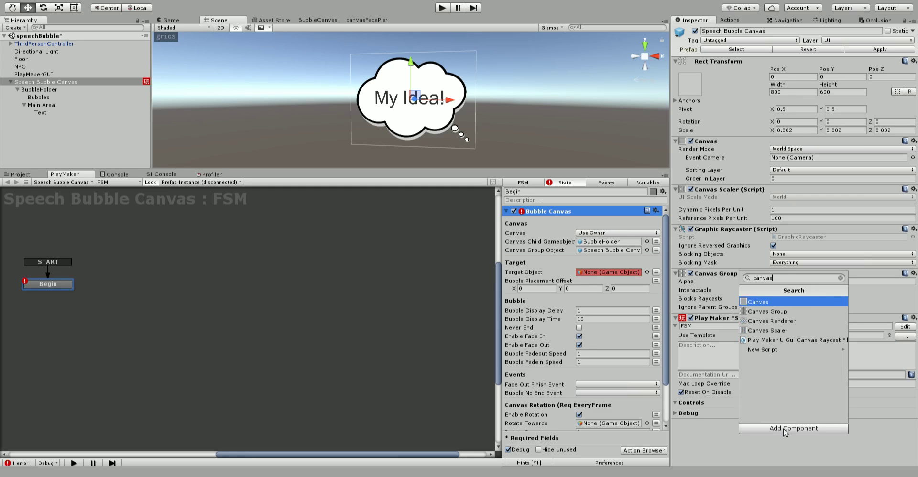
pyautogui.click(785, 312)
pyautogui.click(524, 254)
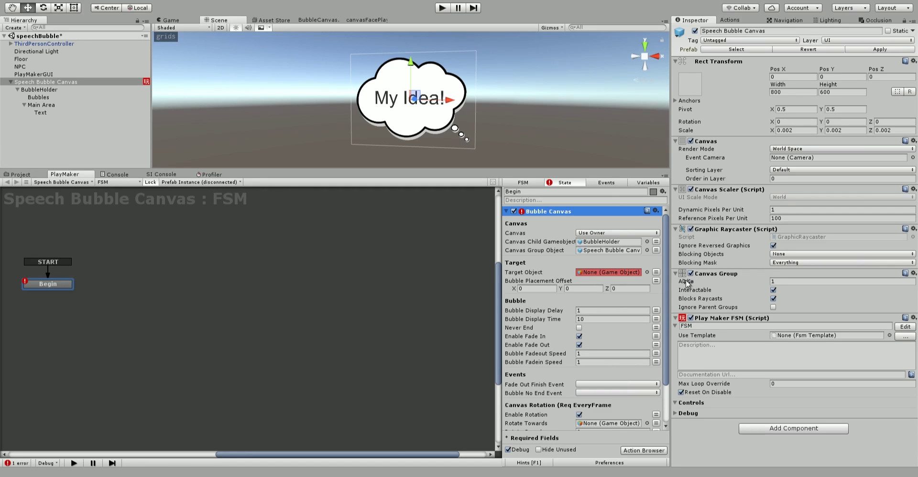
pyautogui.moveTo(687, 282); pyautogui.dragTo(731, 286)
pyautogui.moveTo(525, 253)
# Step: Select the NPC and frame it in the Scene view from a higher angle
pyautogui.doubleClick(33, 65)
pyautogui.scroll(-10, 444, 98)
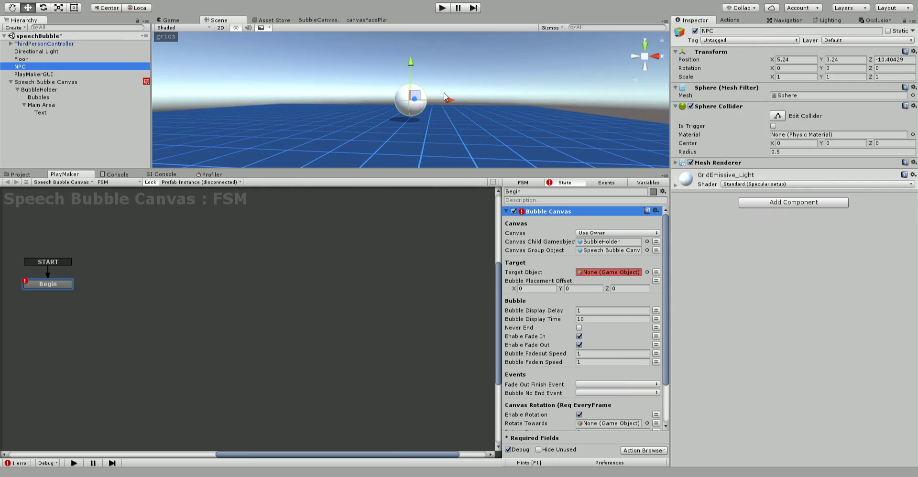
pyautogui.keyDown('alt'); pyautogui.moveTo(444, 98); pyautogui.dragTo(260, 99); pyautogui.keyUp('alt')
pyautogui.doubleClick(22, 67)
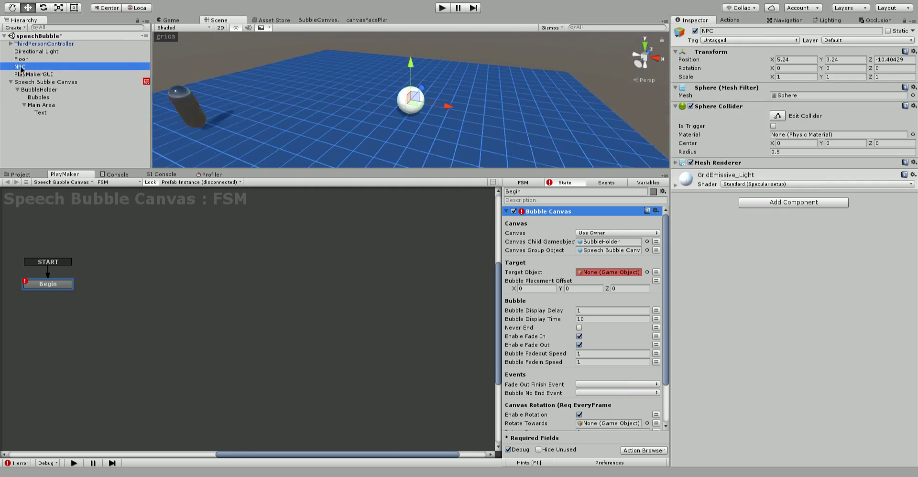
pyautogui.click(24, 74)
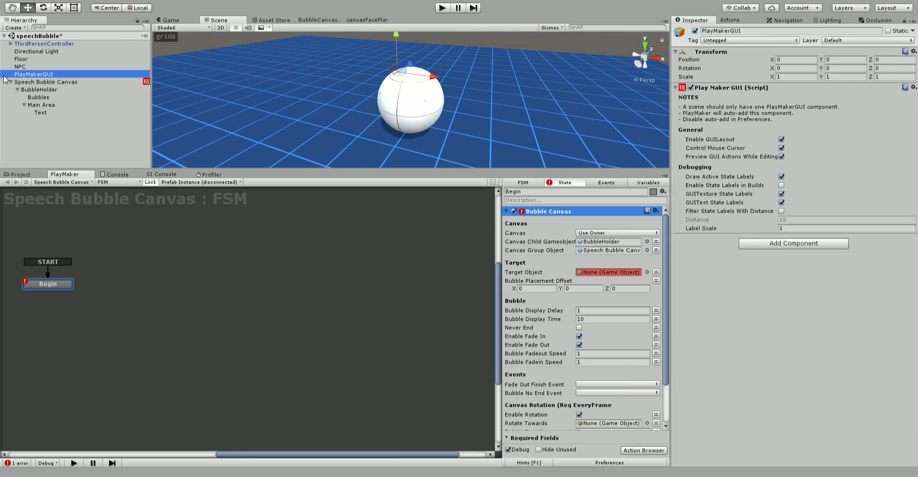
pyautogui.click(20, 66)
pyautogui.click(395, 186)
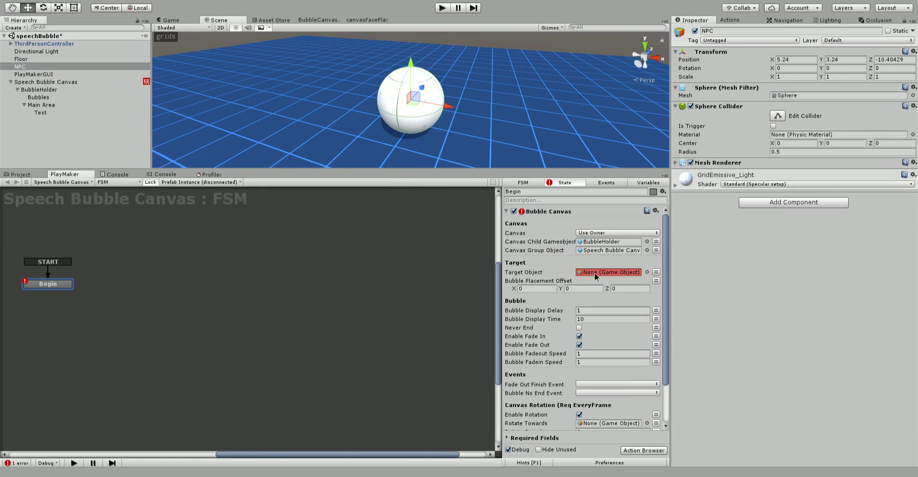
# Step: Set the Bubble Canvas Target Object to NPC via the object picker searched for 'npc'
pyautogui.moveTo(19, 68); pyautogui.dragTo(646, 274)
pyautogui.click(647, 273)
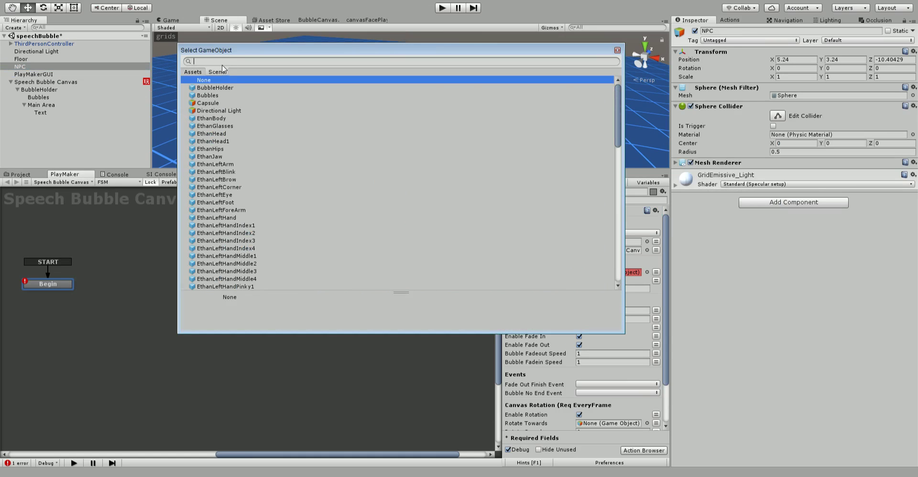
pyautogui.write('npc')
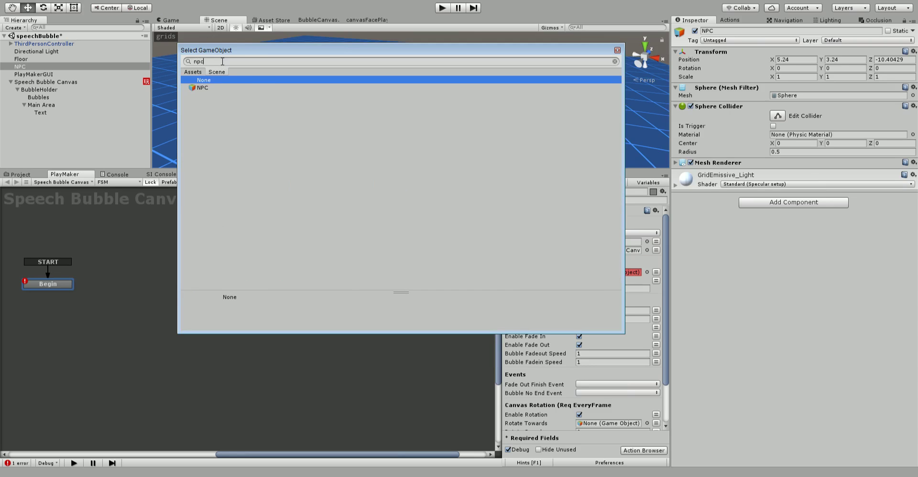
pyautogui.doubleClick(207, 88)
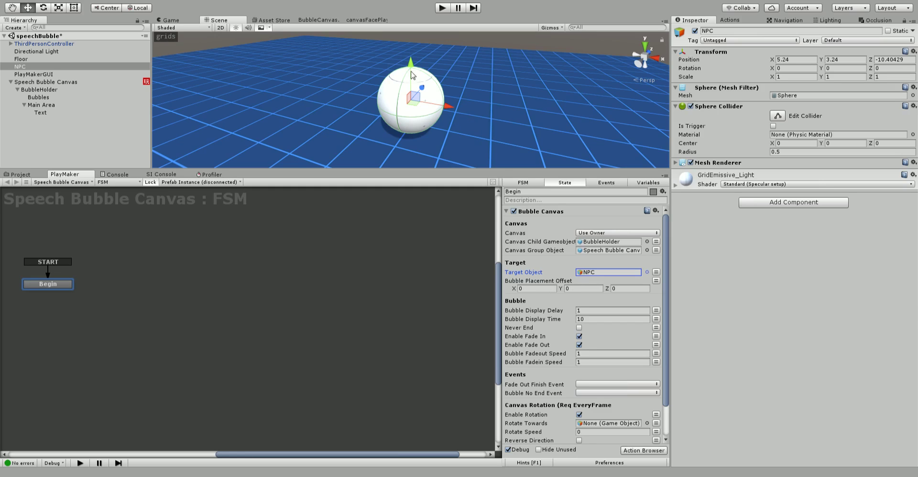
pyautogui.click(585, 289)
# Step: Set Bubble Placement Offset Y to 0.5 and Bubble Display Delay to 3
pyautogui.keyDown('alt'); pyautogui.moveTo(467, 131); pyautogui.dragTo(435, 105); pyautogui.keyUp('alt')
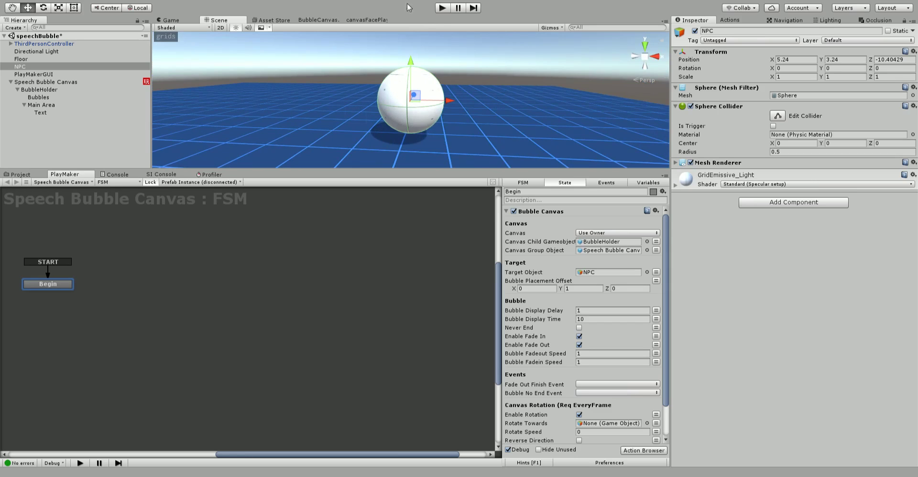
pyautogui.click(580, 288)
pyautogui.write('.5')
pyautogui.scroll(-3, 581, 299)
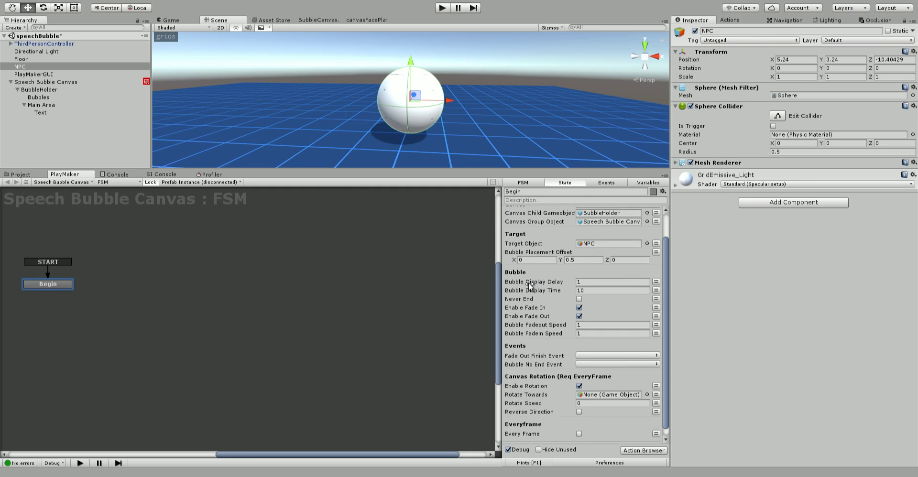
pyautogui.moveTo(525, 283)
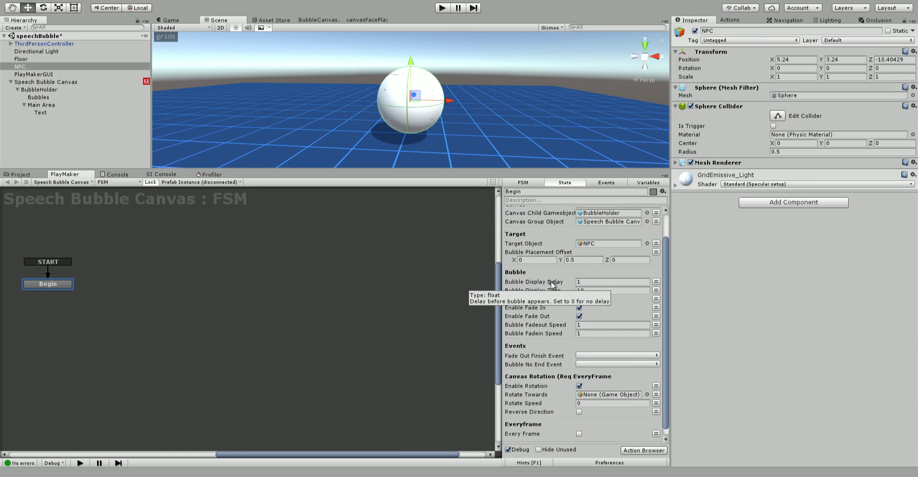
pyautogui.click(595, 282)
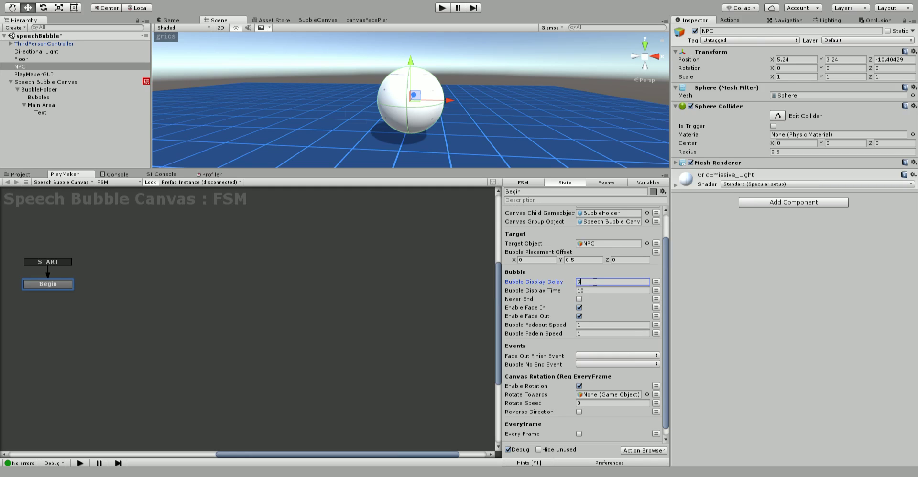
pyautogui.doubleClick(595, 282)
# Step: Test the Never End and fade checkboxes, leaving Never End off and fade in/out on
pyautogui.click(589, 290)
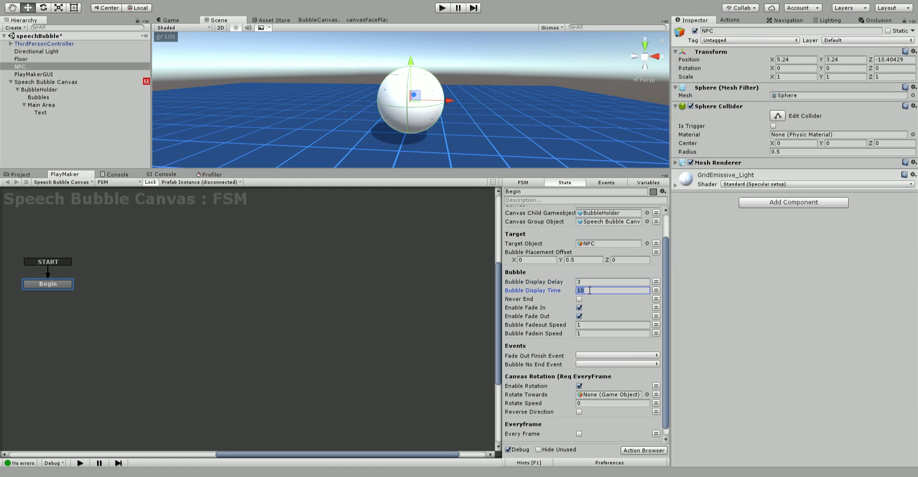
pyautogui.click(579, 300)
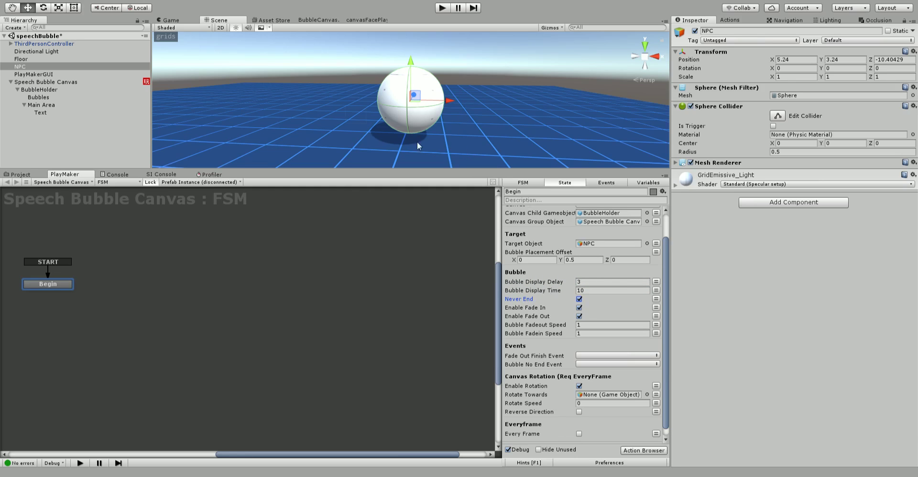
pyautogui.click(579, 300)
pyautogui.click(580, 317)
pyautogui.click(580, 307)
pyautogui.click(579, 316)
pyautogui.click(580, 307)
pyautogui.click(579, 317)
pyautogui.scroll(-1, 600, 333)
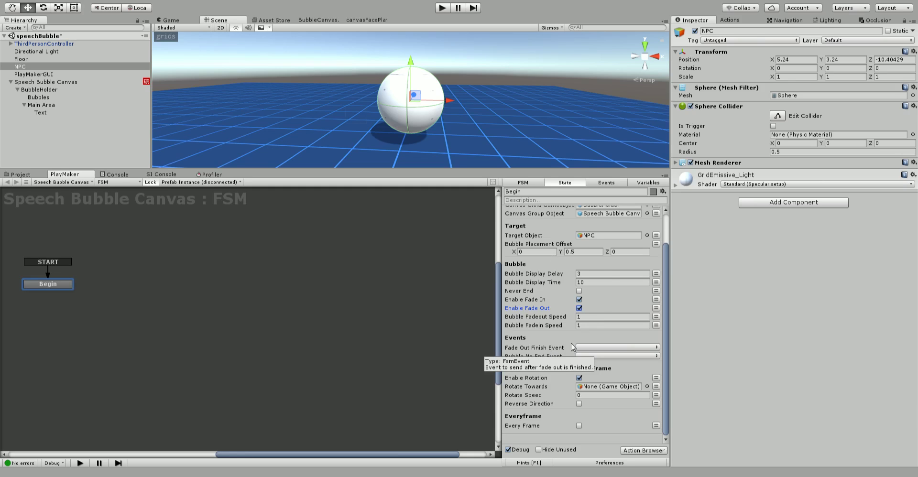
# Step: Add a FINISHED transition to the Begin state and link it to a new State 1
pyautogui.click(45, 287)
pyautogui.rightClick(45, 287)
pyautogui.moveTo(71, 290)
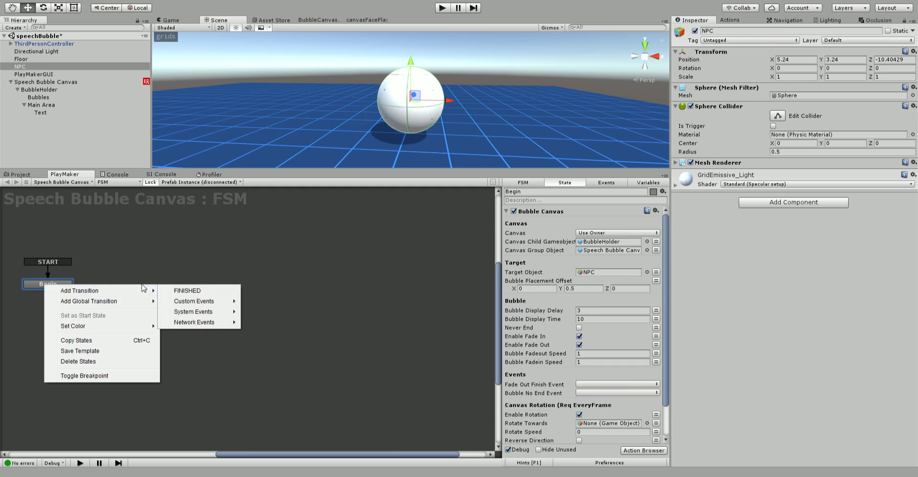
pyautogui.click(170, 289)
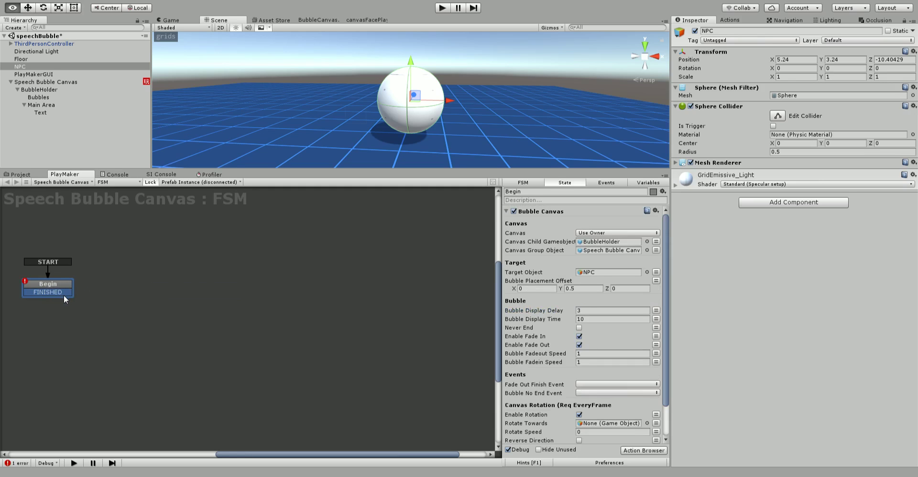
pyautogui.click(93, 294)
pyautogui.click(68, 297)
pyautogui.moveTo(68, 296); pyautogui.dragTo(124, 279)
pyautogui.click(62, 287)
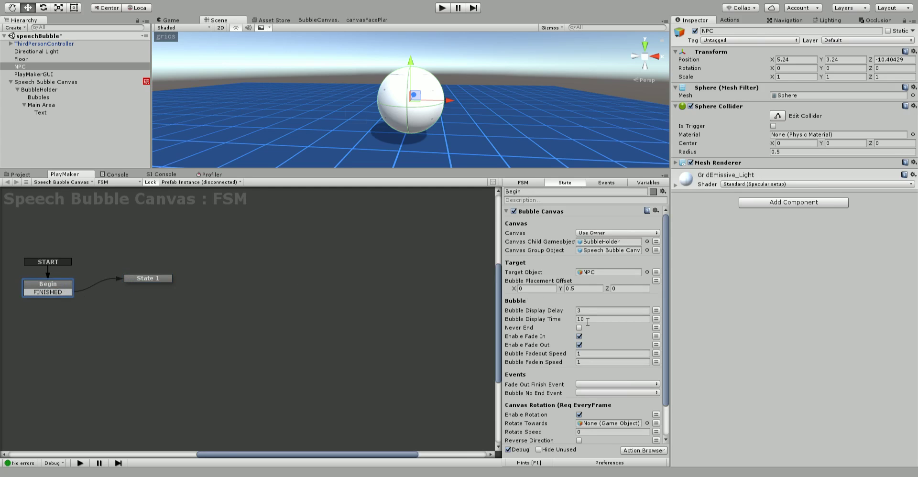
# Step: Set Fade Out Finish to send FINISHED, turn on Never End, and set Bubble No End to FINISHED
pyautogui.scroll(-2, 604, 328)
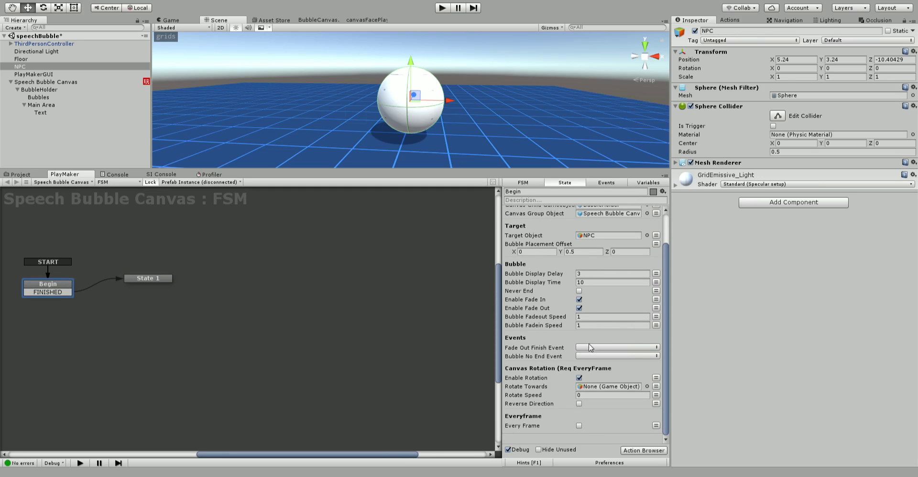
pyautogui.click(589, 348)
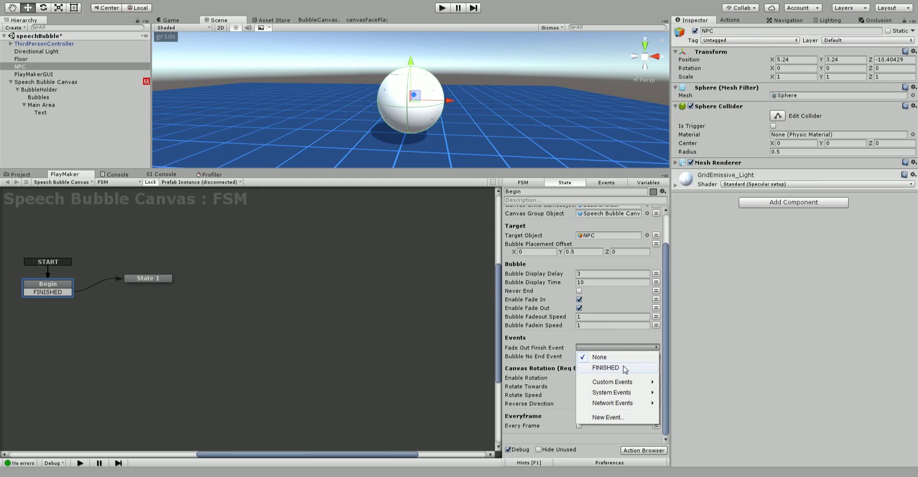
pyautogui.click(625, 369)
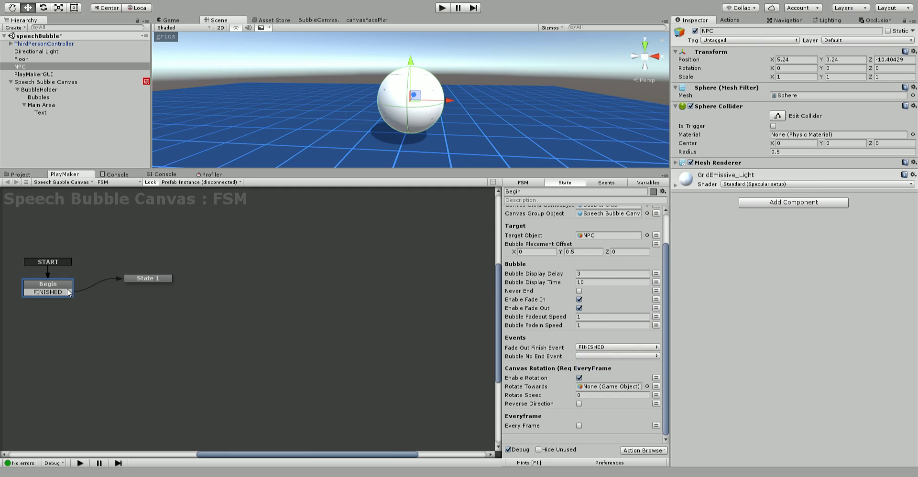
pyautogui.click(156, 280)
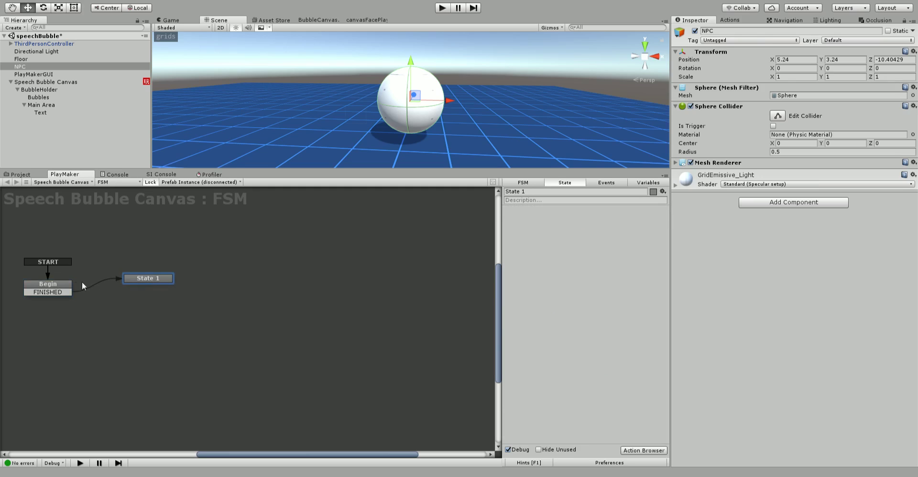
pyautogui.click(65, 287)
pyautogui.scroll(-3, 643, 303)
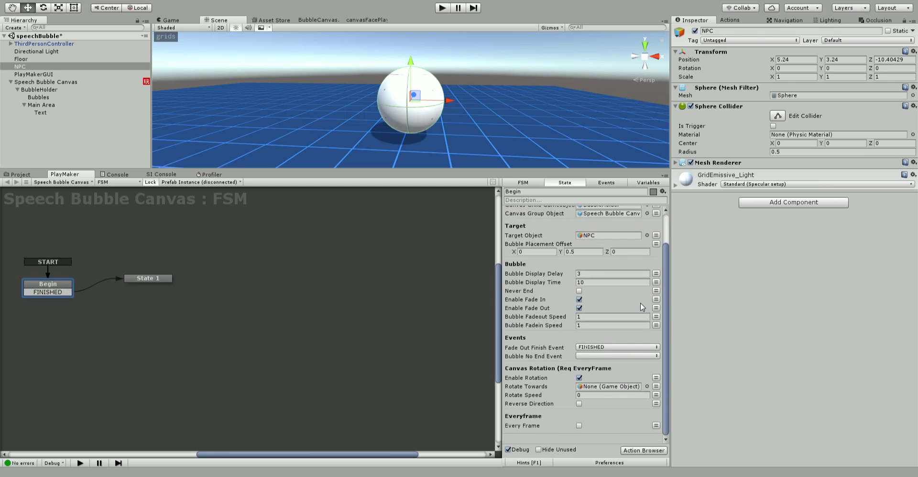
pyautogui.click(579, 291)
pyautogui.click(594, 356)
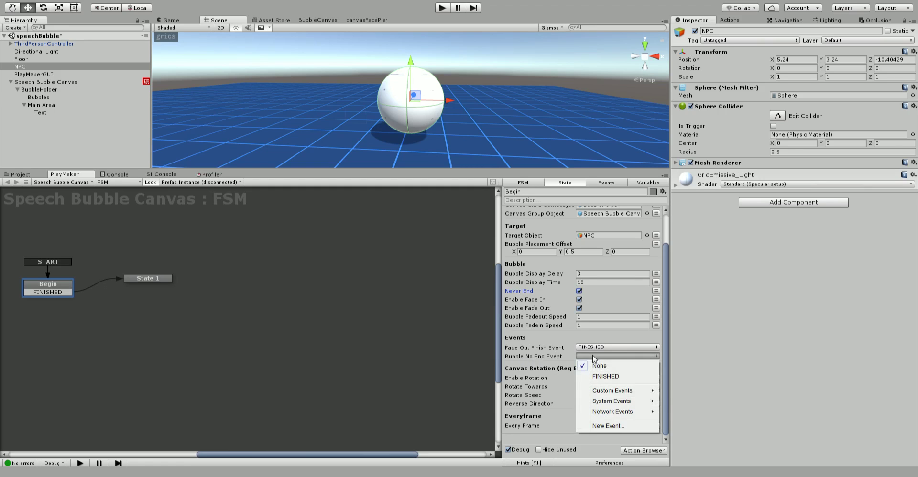
pyautogui.click(601, 375)
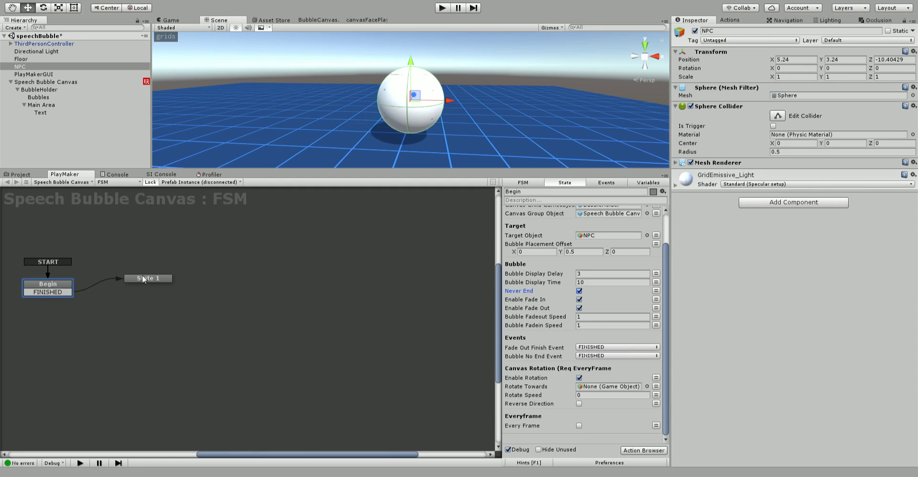
# Step: Delete State 1 and bring up the options for Begin's FINISHED transition
pyautogui.click(143, 280)
pyautogui.rightClick(143, 280)
pyautogui.click(182, 350)
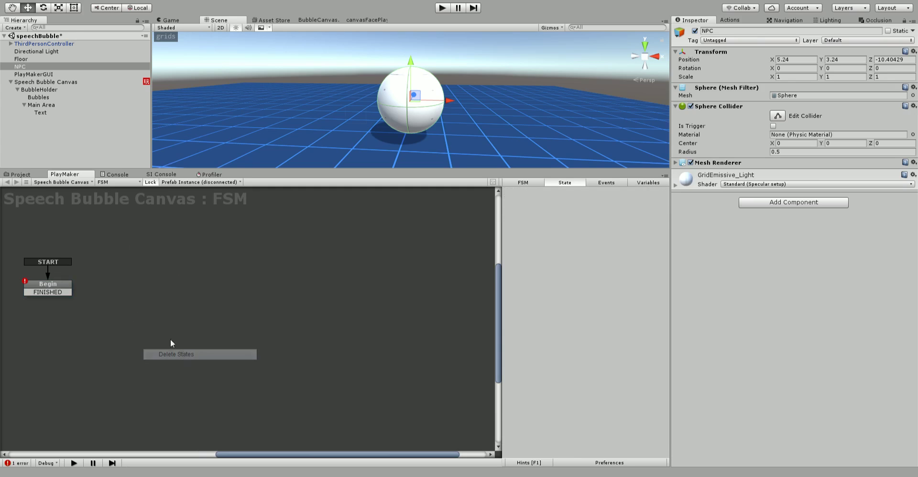
pyautogui.click(52, 291)
pyautogui.rightClick(52, 291)
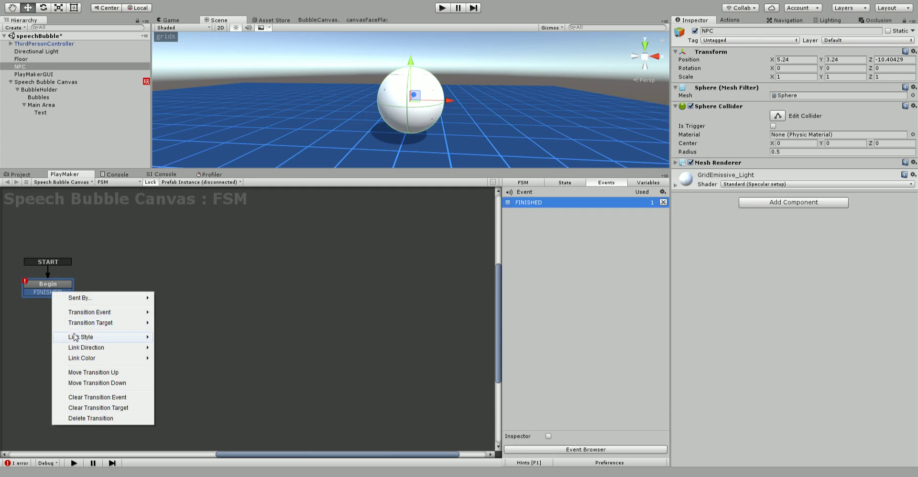
# Step: Delete the FINISHED transition and give Fade Out Finish a new FadeOut event with its transition
pyautogui.click(89, 418)
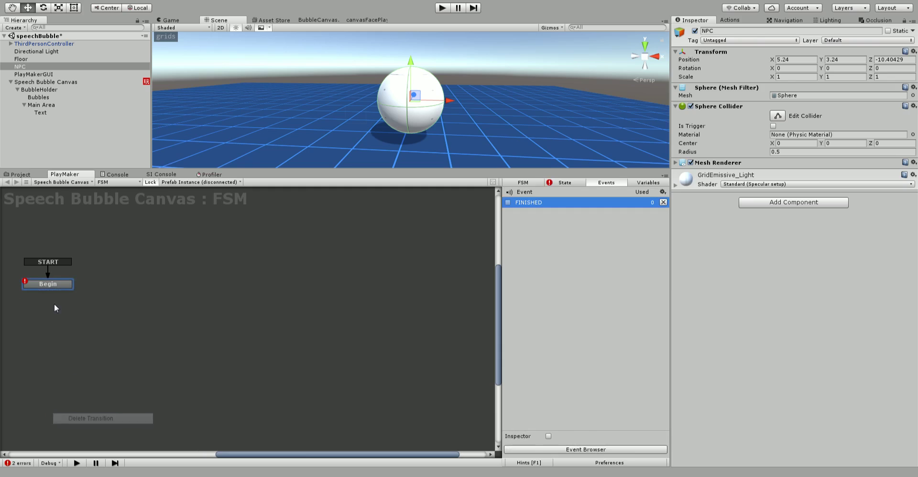
pyautogui.click(53, 290)
pyautogui.scroll(-3, 583, 306)
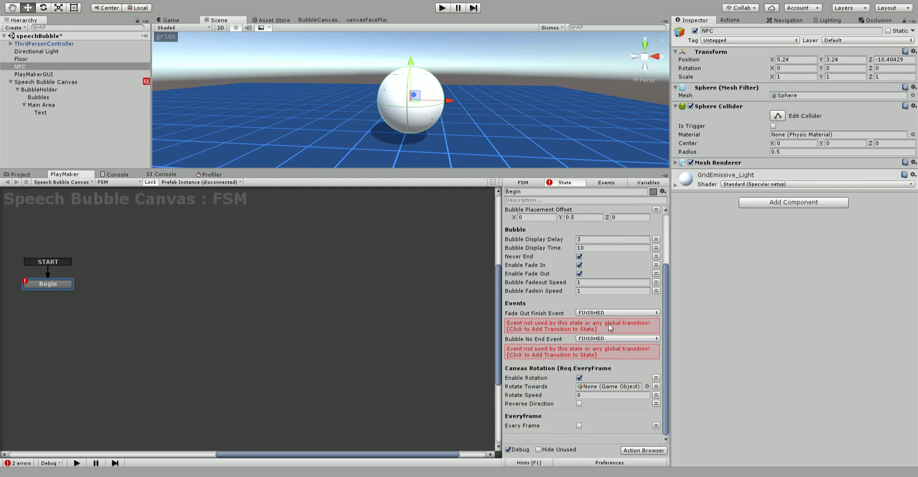
pyautogui.click(601, 314)
pyautogui.click(621, 382)
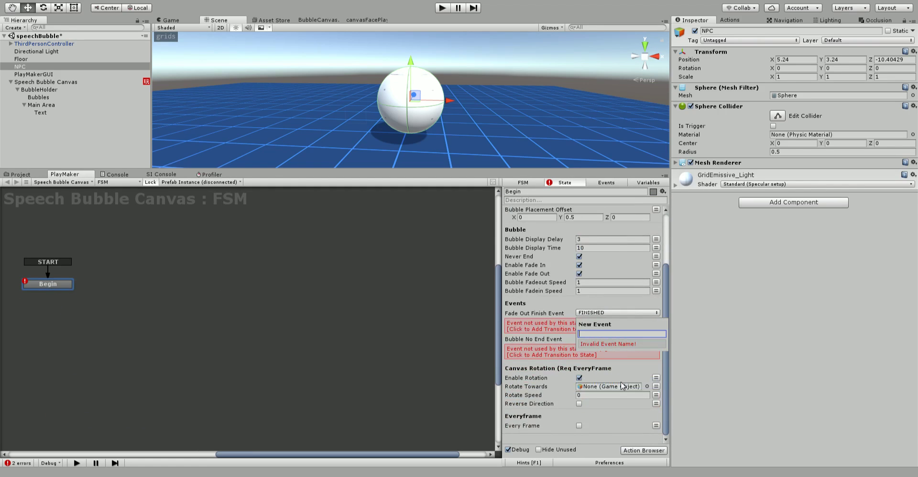
pyautogui.write('F')
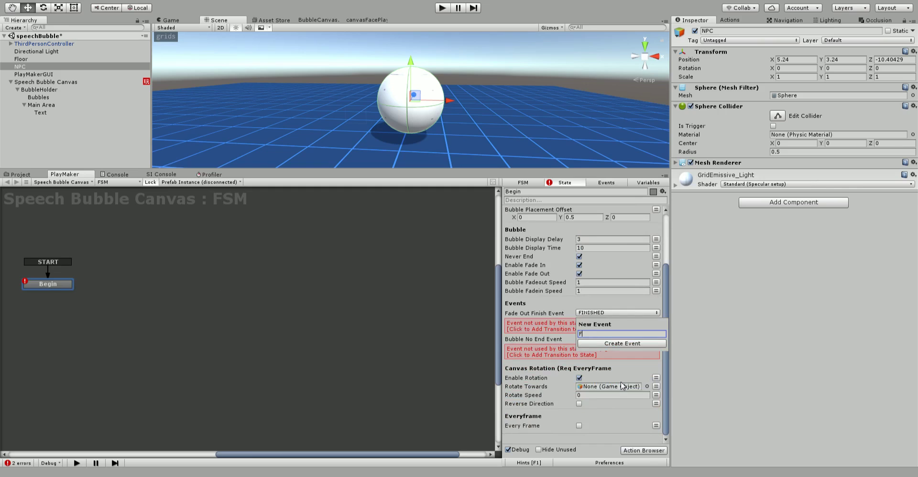
pyautogui.write('adeOut')
pyautogui.press('Return')
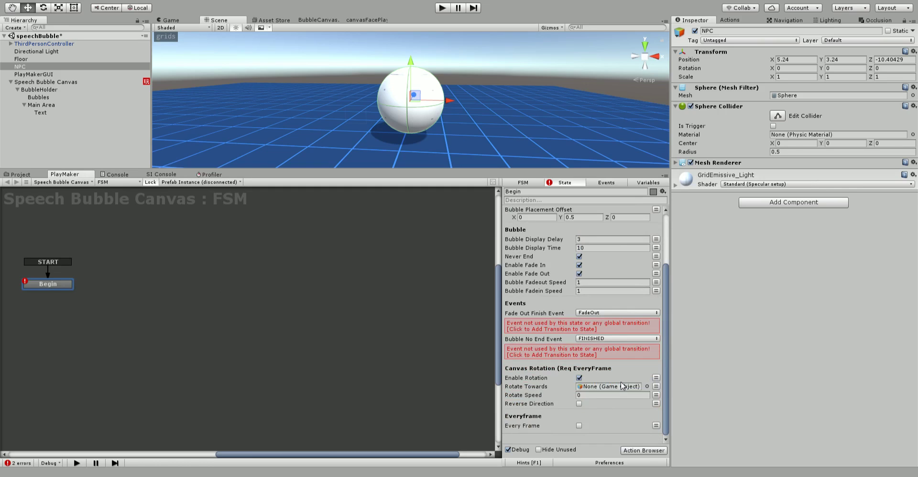
pyautogui.click(565, 327)
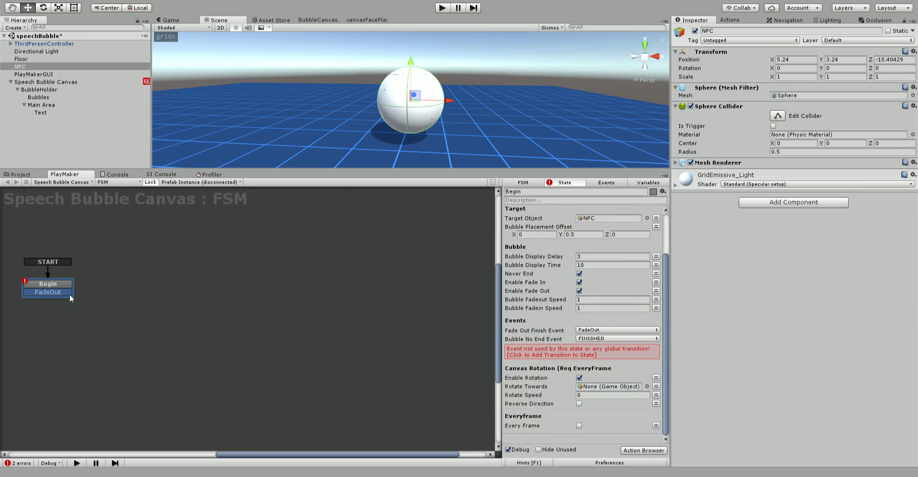
# Step: Give Bubble No End a new NoEnd event with its transition, then connect FadeOut to a new state
pyautogui.click(606, 340)
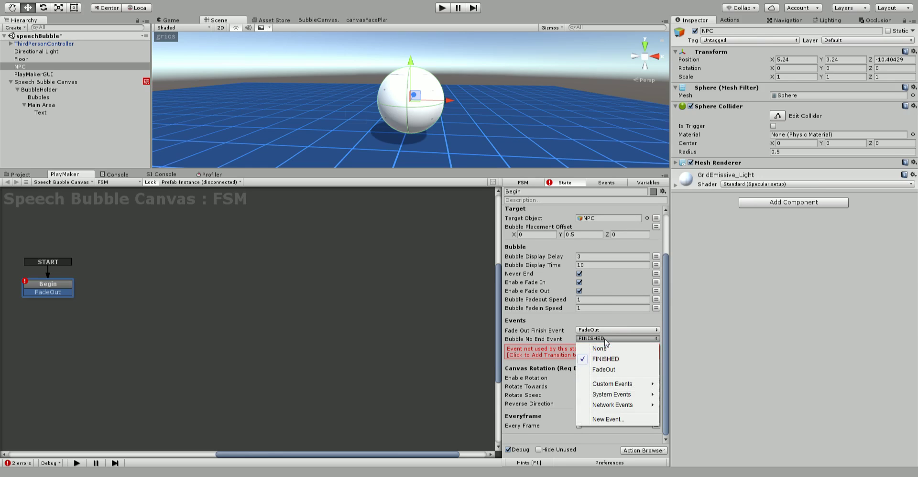
pyautogui.click(622, 419)
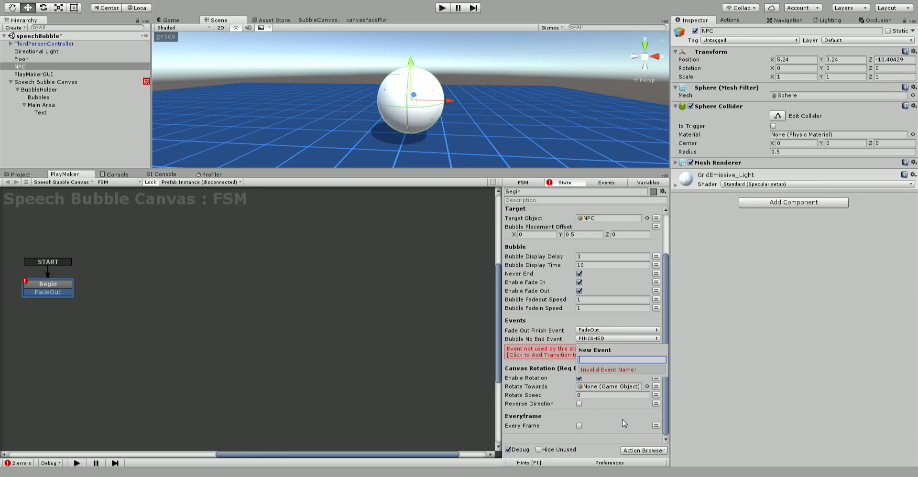
pyautogui.write('NoEnd')
pyautogui.press('Return')
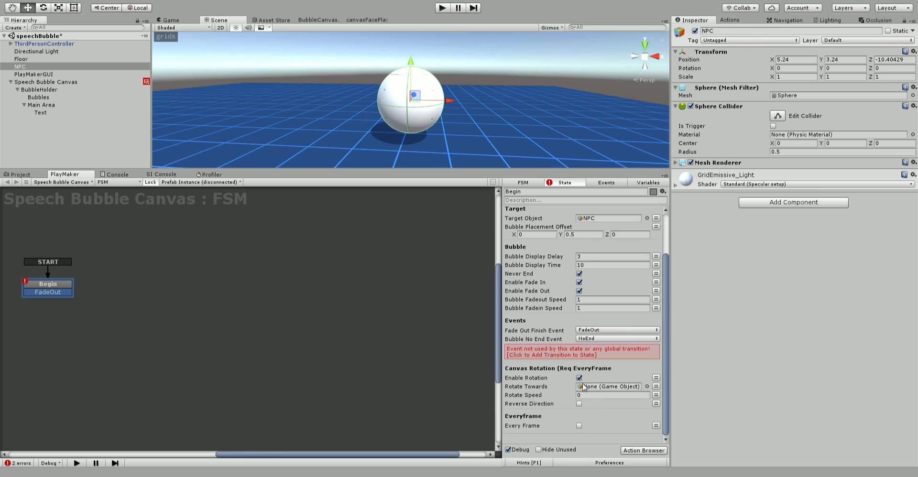
pyautogui.click(567, 352)
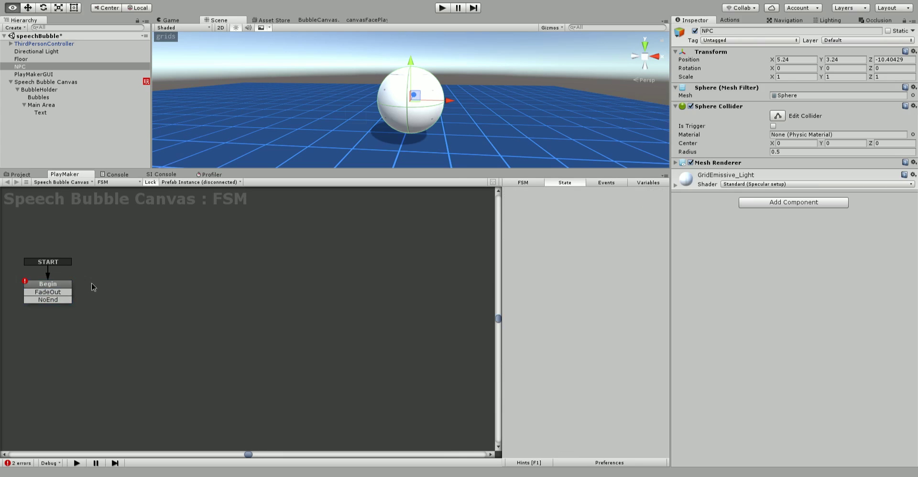
pyautogui.moveTo(67, 293); pyautogui.dragTo(163, 303)
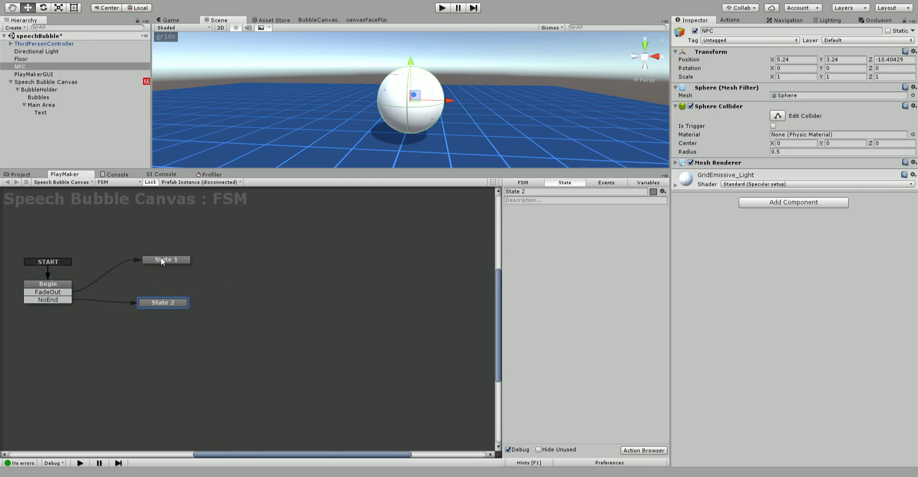
# Step: Rename State 1 to 'Faded' and State 2 to 'Never End', then return to Begin's bubble settings
pyautogui.click(164, 259)
pyautogui.click(606, 191)
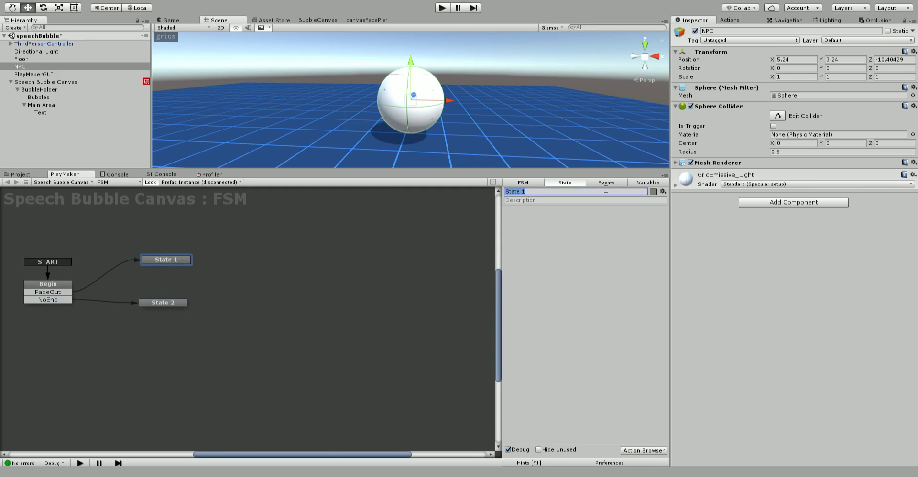
pyautogui.write('Fade')
pyautogui.write('e')
pyautogui.click(175, 305)
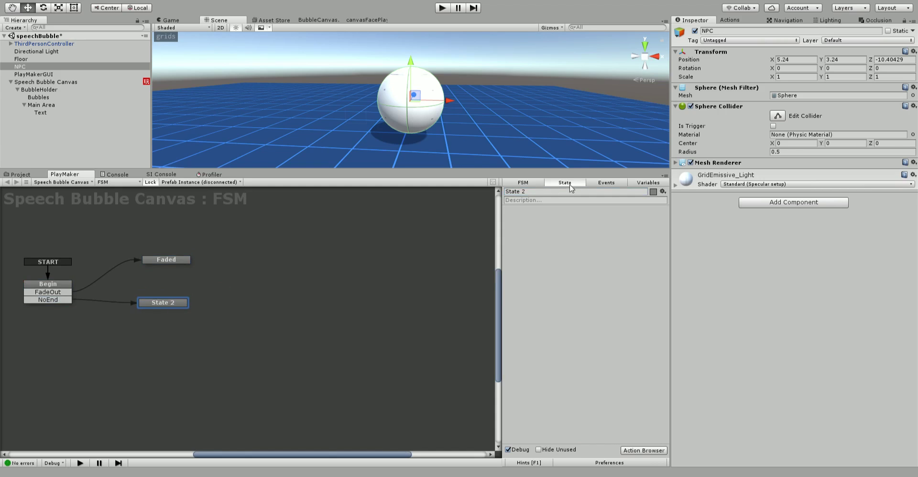
pyautogui.click(573, 192)
pyautogui.write('Nevr')
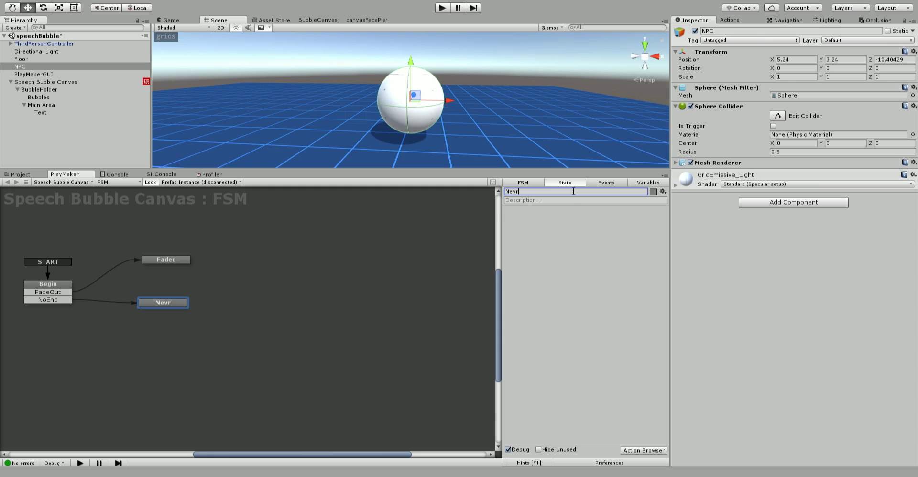
pyautogui.press('BackSpace')
pyautogui.write('er End')
pyautogui.click(42, 285)
pyautogui.scroll(-2, 546, 286)
# Step: Uncheck Never End and set Rotate Towards to Main Camera from under ThirdPersonController
pyautogui.scroll(-1, 545, 287)
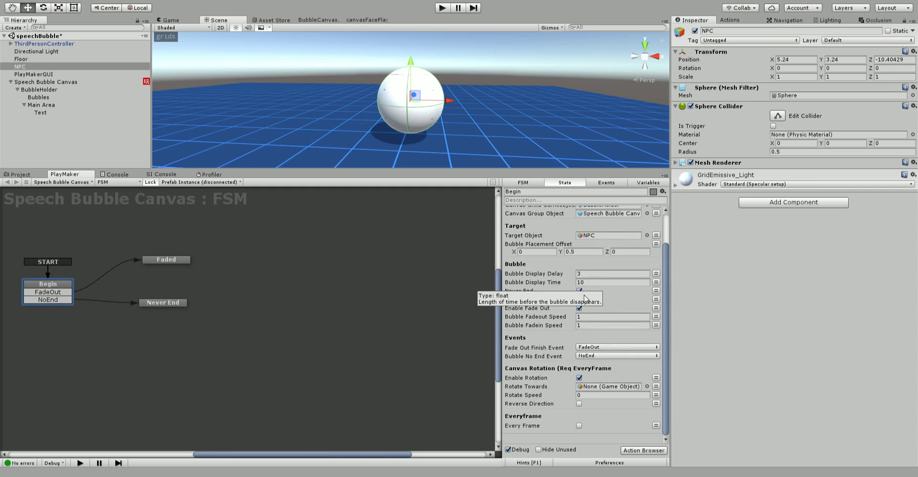
pyautogui.click(580, 291)
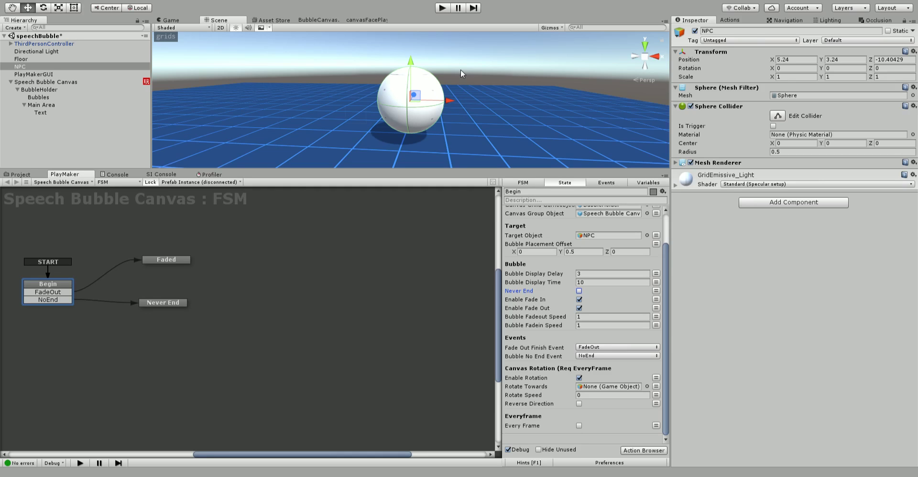
pyautogui.click(11, 44)
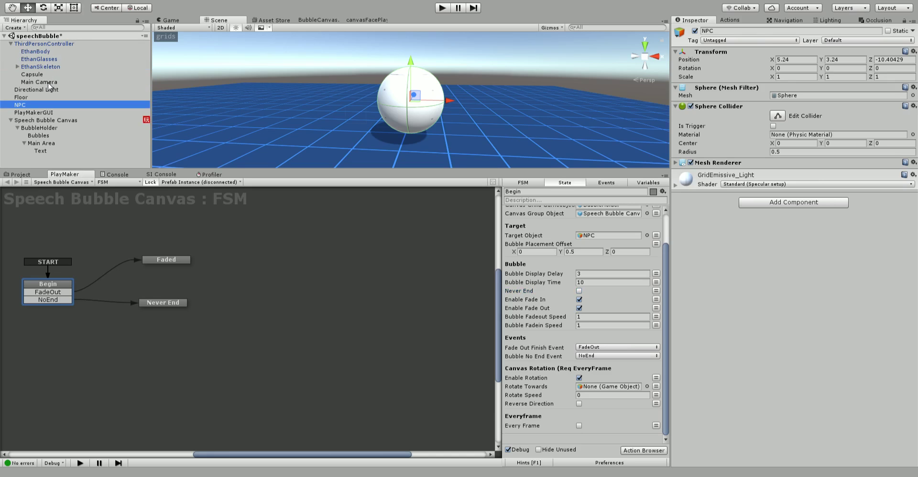
pyautogui.moveTo(51, 83); pyautogui.dragTo(596, 390)
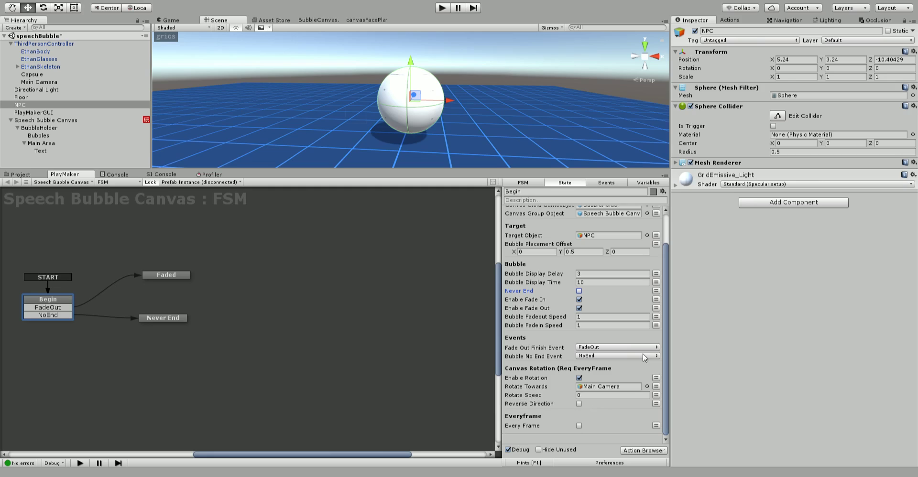
pyautogui.click(611, 387)
# Step: Set Rotate Speed to 1 with Reverse Direction off, ending with Every Frame and Enable Rotation on
pyautogui.click(609, 396)
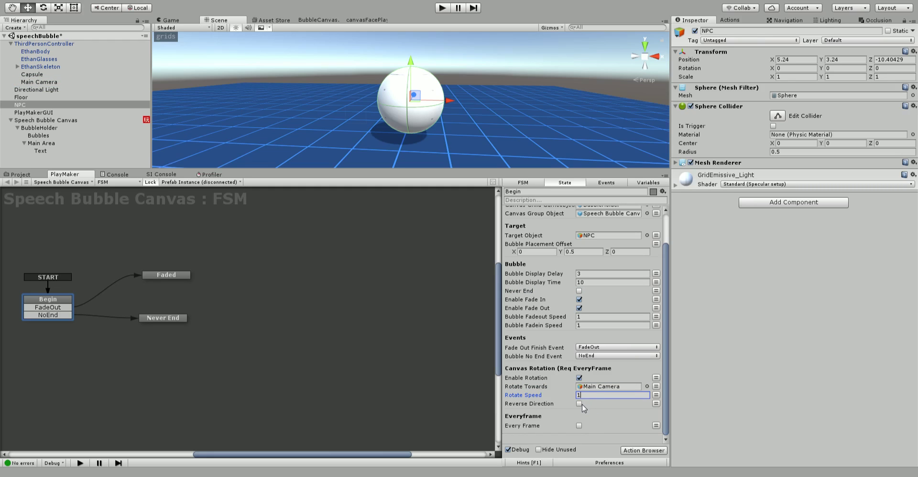
pyautogui.press('Tab')
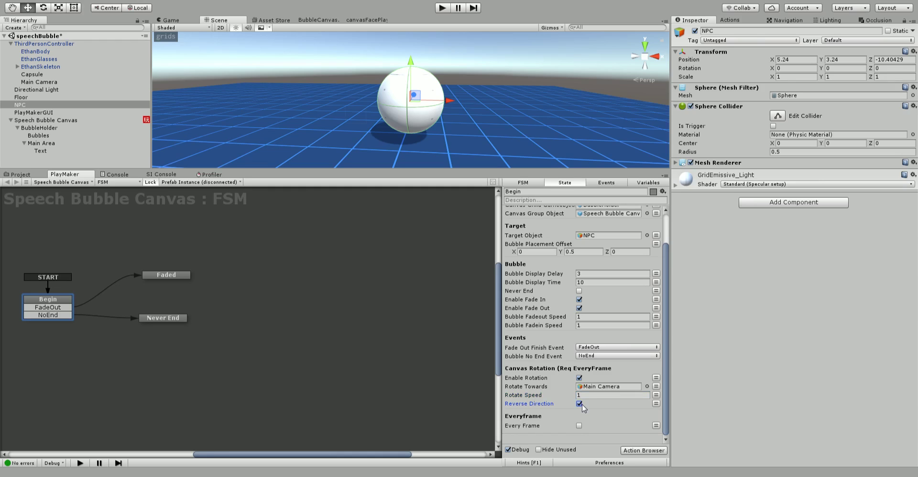
pyautogui.click(580, 405)
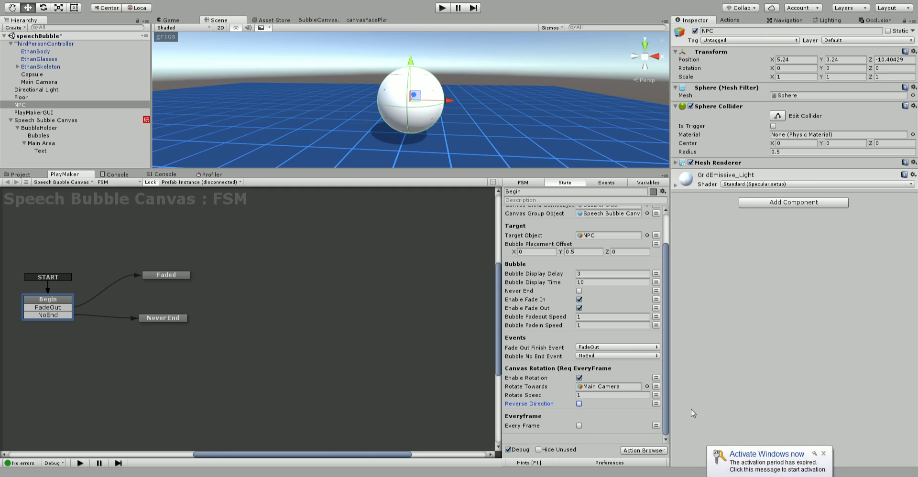
pyautogui.click(823, 453)
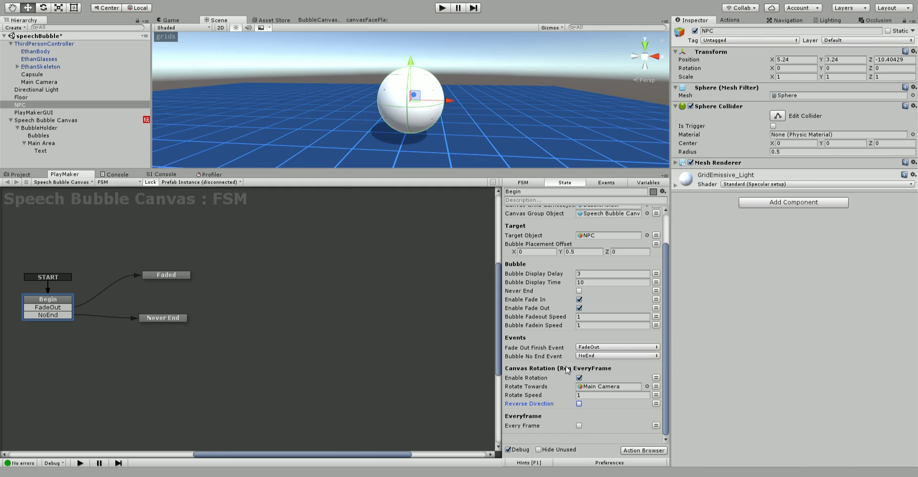
pyautogui.click(580, 425)
pyautogui.click(580, 426)
pyautogui.click(579, 378)
pyautogui.click(579, 426)
pyautogui.click(579, 426)
pyautogui.click(580, 377)
pyautogui.scroll(2, 602, 314)
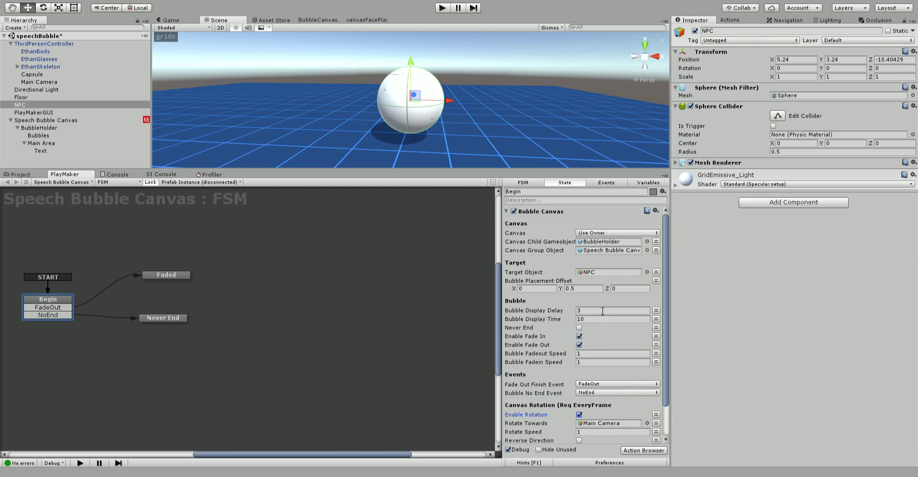
# Step: Set Bubble Display Delay to 4 and play the scene in an enlarged Game view
pyautogui.click(603, 311)
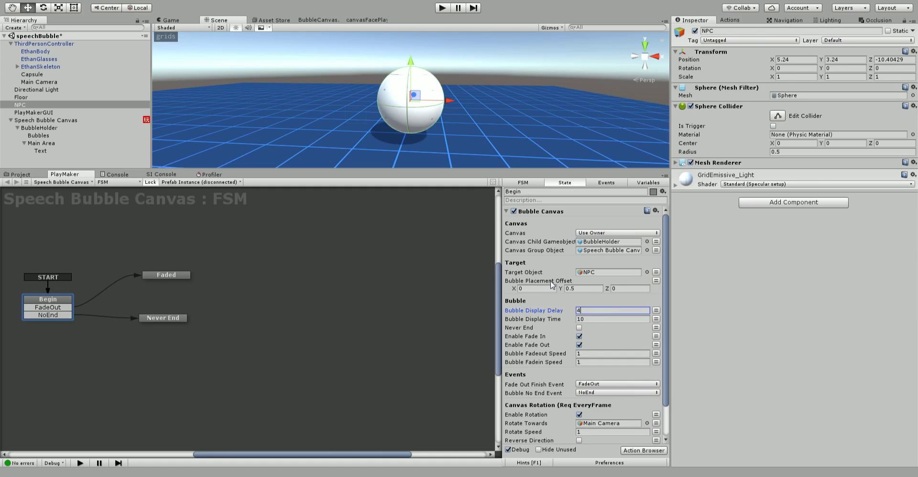
pyautogui.click(447, 9)
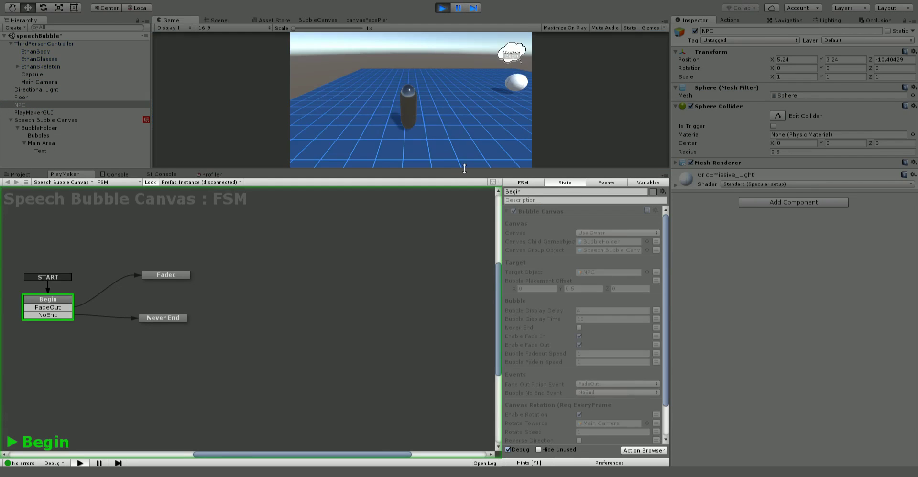
pyautogui.moveTo(467, 171); pyautogui.dragTo(467, 238)
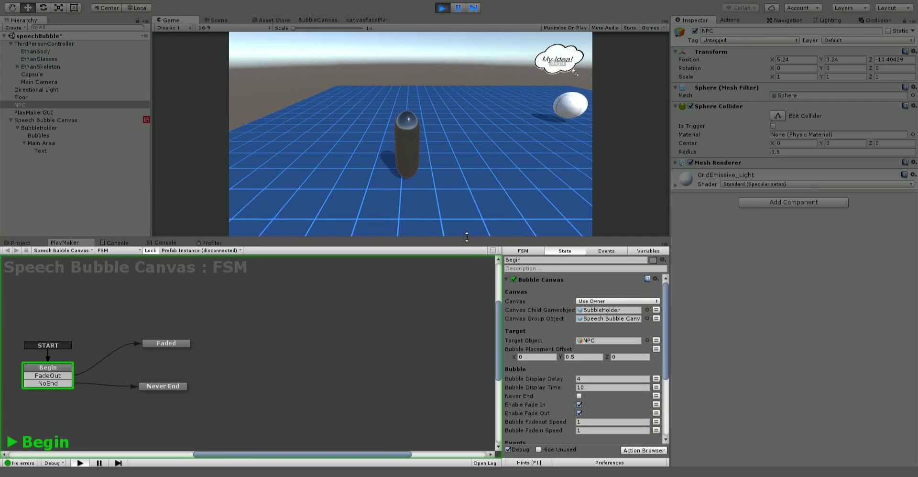
# Step: Stop the test, deactivate BubbleHolder so the bubble starts hidden, and play-test again
pyautogui.click(442, 8)
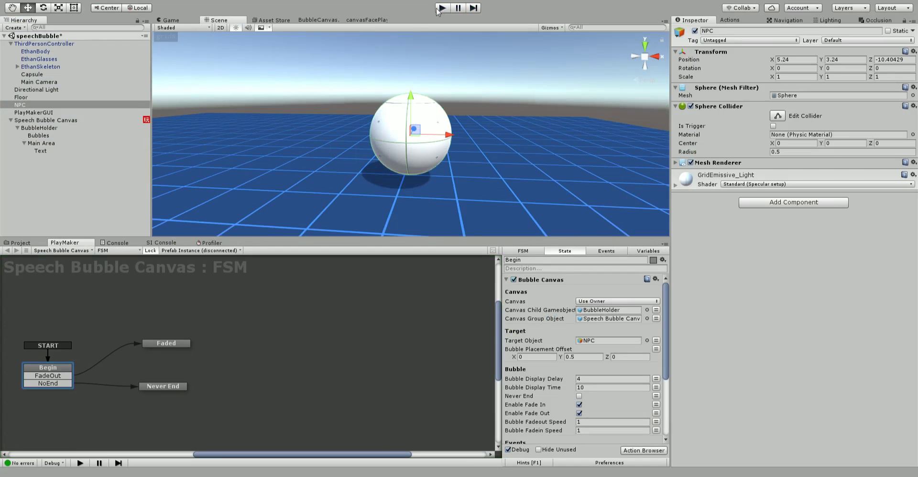
pyautogui.click(39, 128)
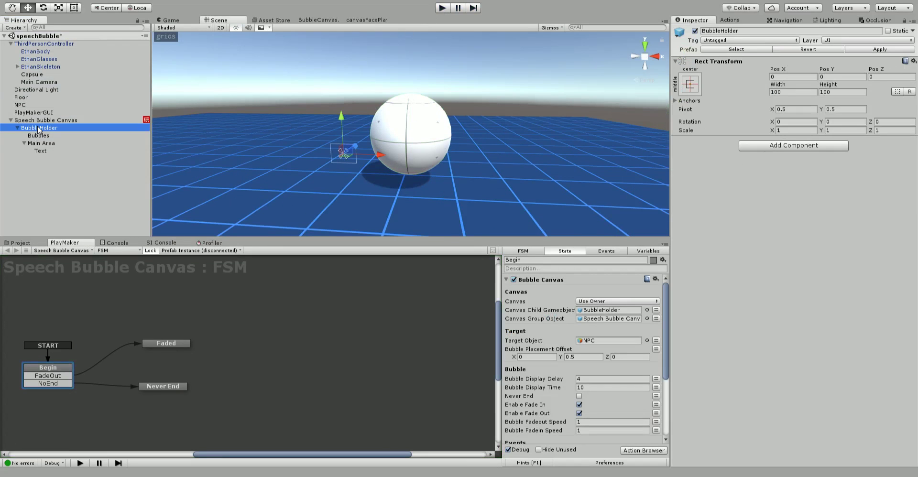
pyautogui.click(695, 30)
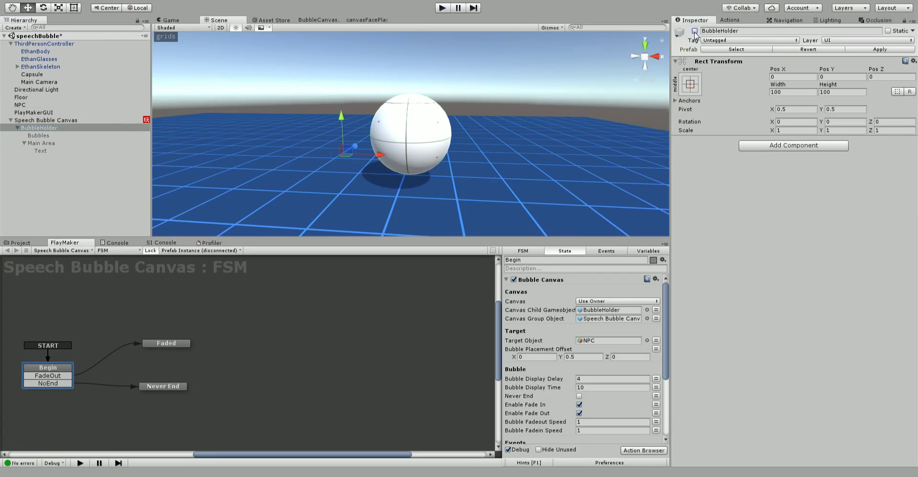
pyautogui.click(17, 128)
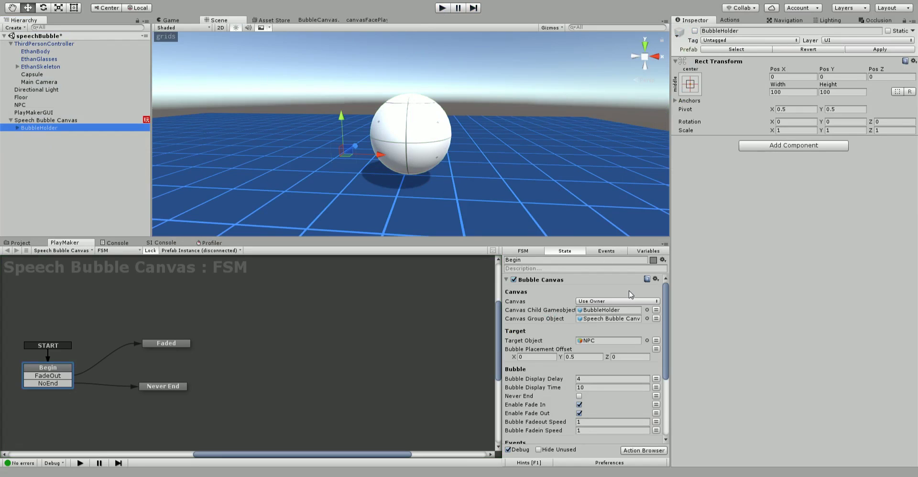
pyautogui.click(442, 7)
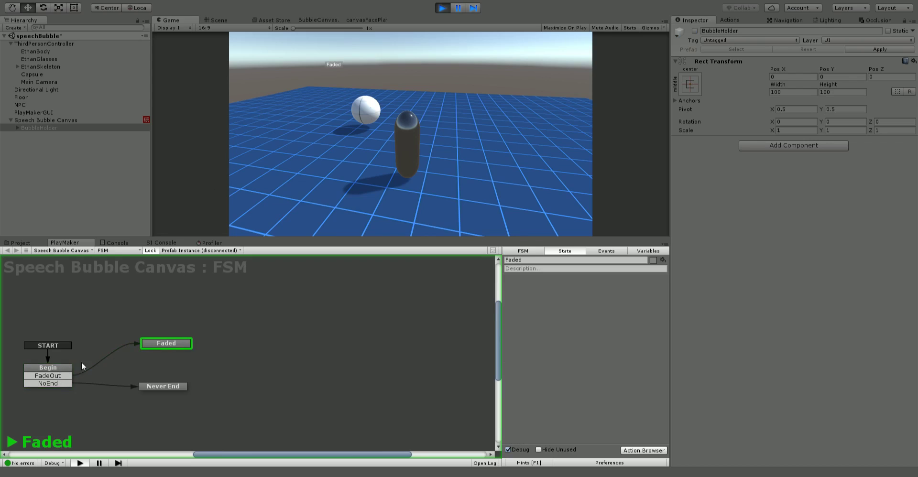
pyautogui.click(441, 9)
# Step: Change Bubble Display Delay to 1 and edit Bubble Display Time, clearing the mistyped 5
pyautogui.click(441, 13)
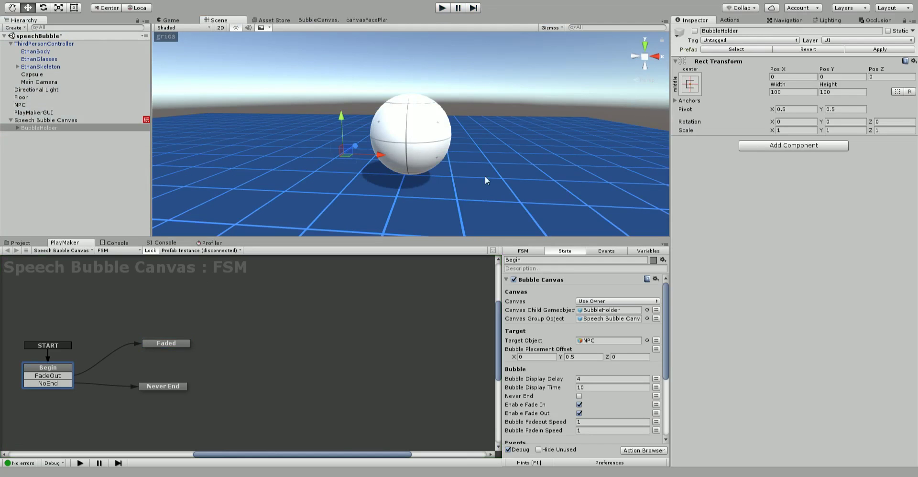
pyautogui.click(584, 378)
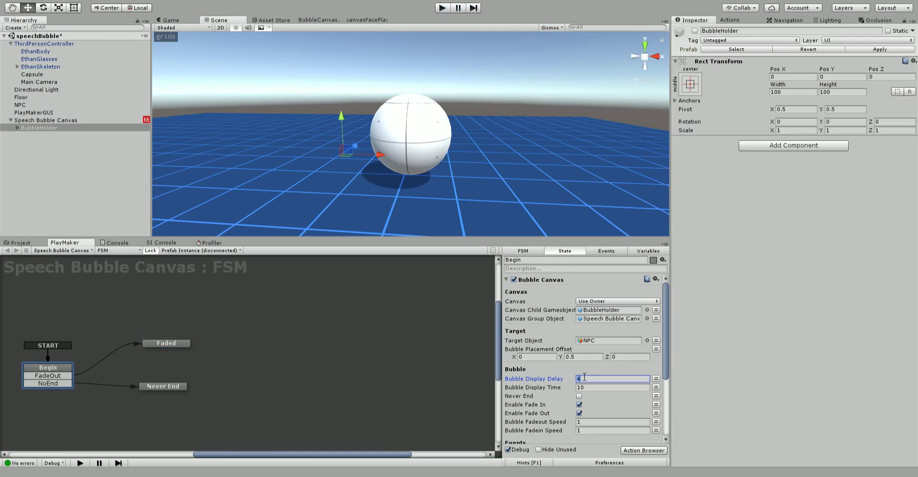
pyautogui.click(593, 389)
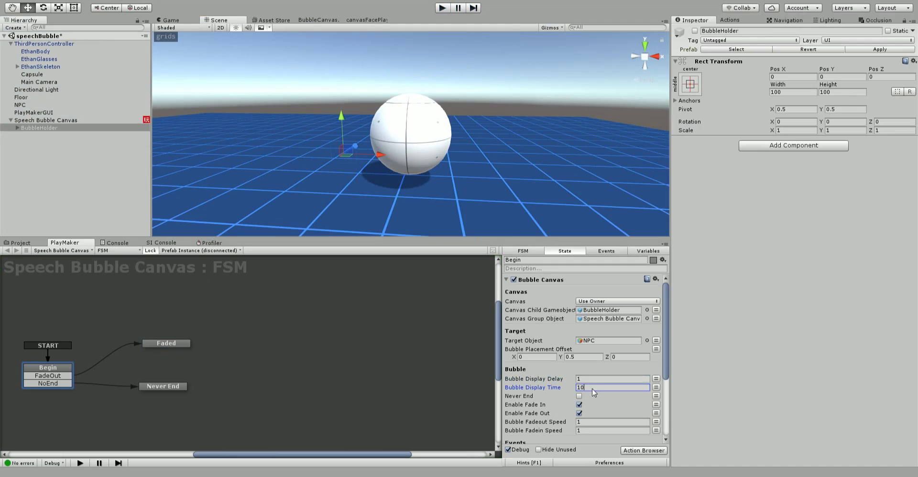
pyautogui.write('5')
pyautogui.scroll(-4, 616, 408)
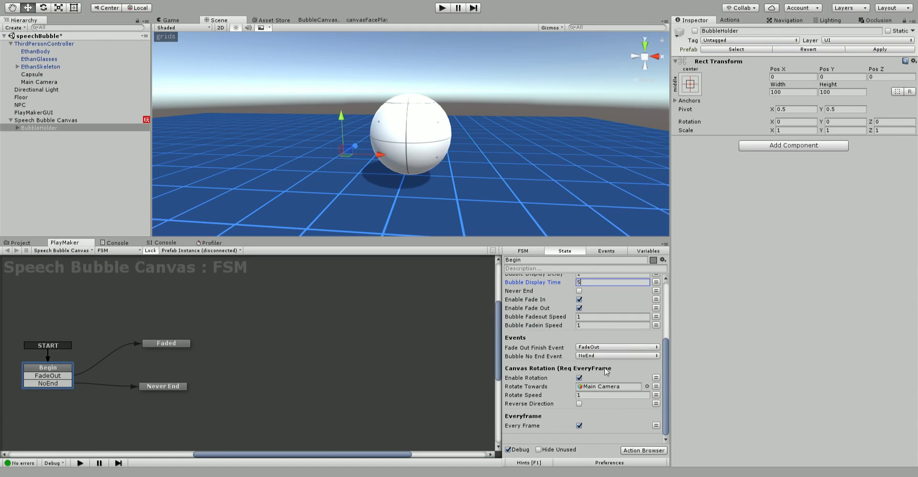
pyautogui.press('BackSpace')
# Step: Enter display time 7, then play and turn the player toward and away from the NPC's bubble
pyautogui.write('7')
pyautogui.click(438, 12)
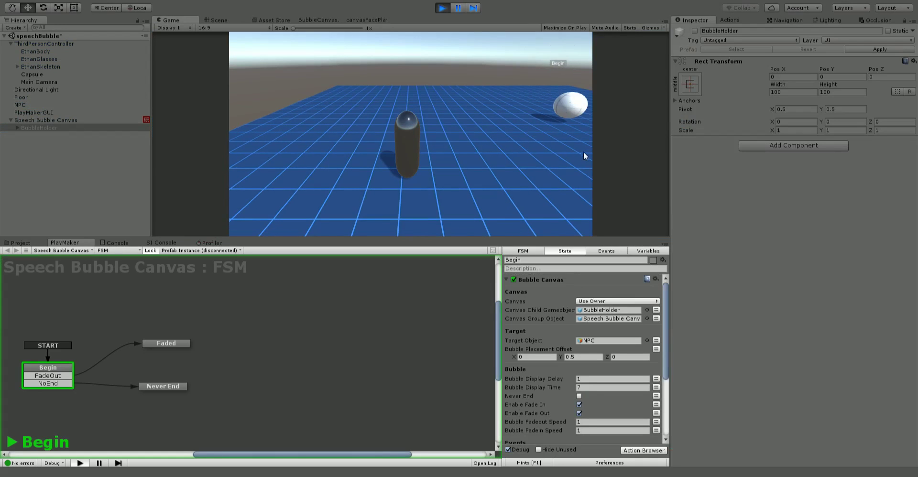
pyautogui.press('d')
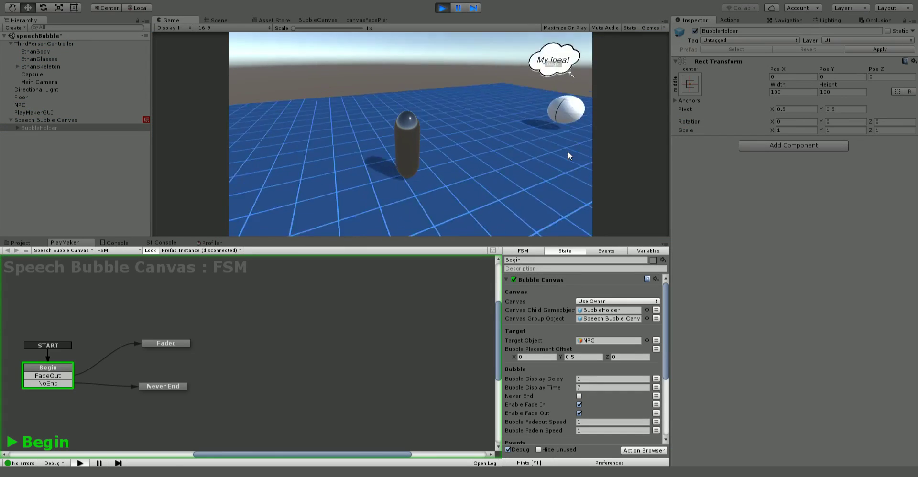
pyautogui.press('a')
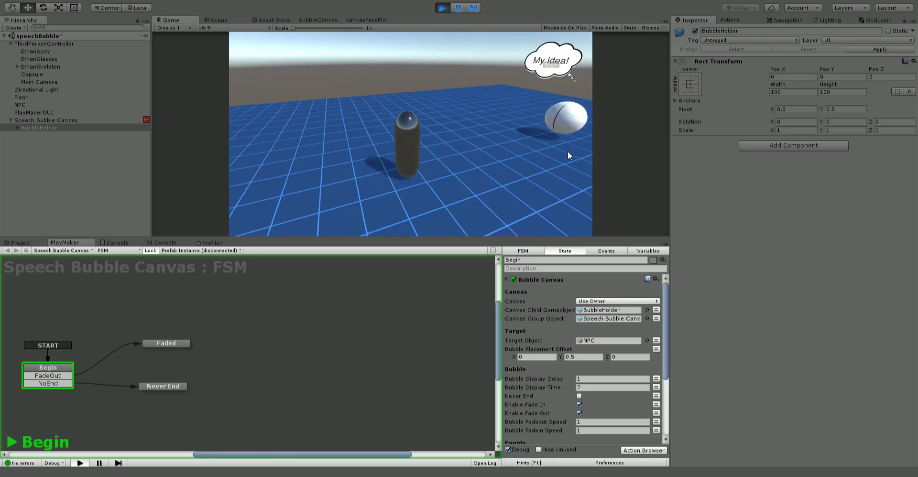
pyautogui.press('d')
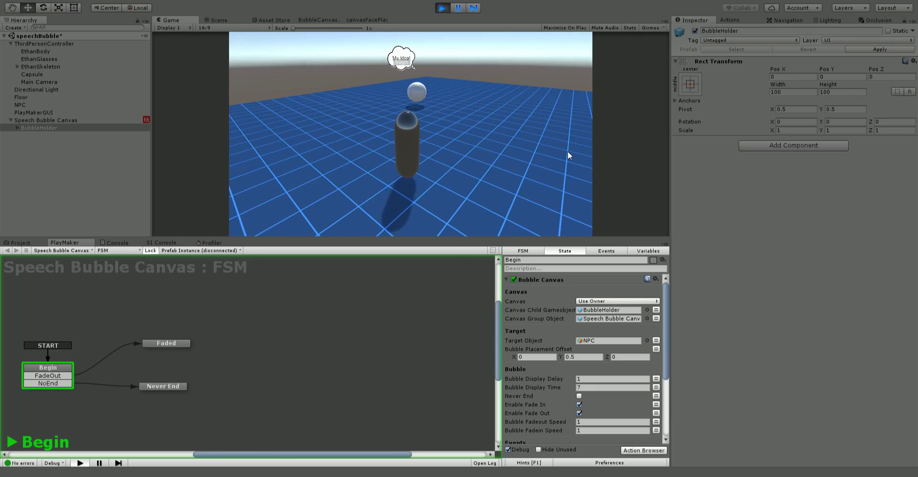
pyautogui.press('a')
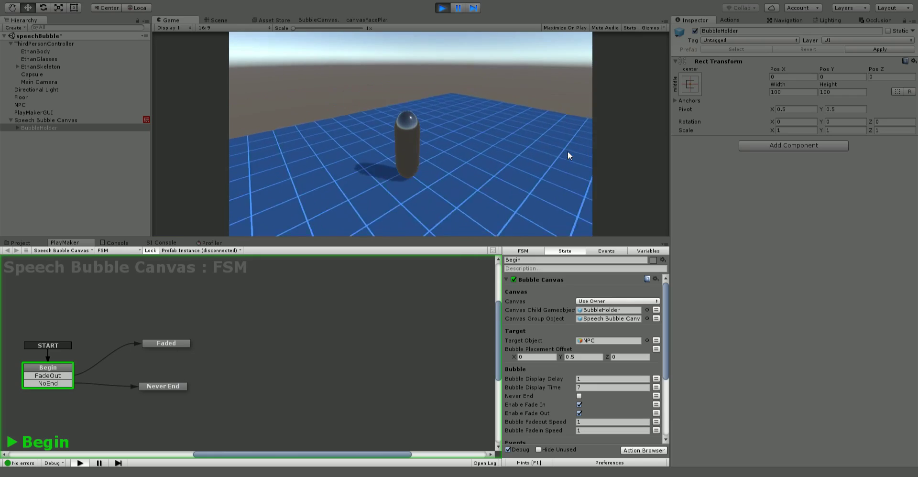
pyautogui.press('d')
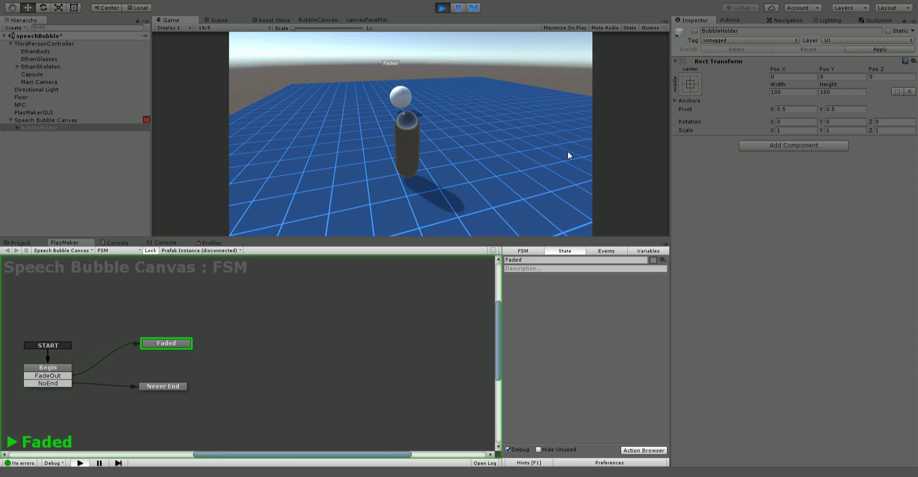
# Step: Stop the game, set Rotate Speed to 10, and rerun the scene until the bubble fades
pyautogui.click(444, 10)
pyautogui.scroll(-3, 601, 402)
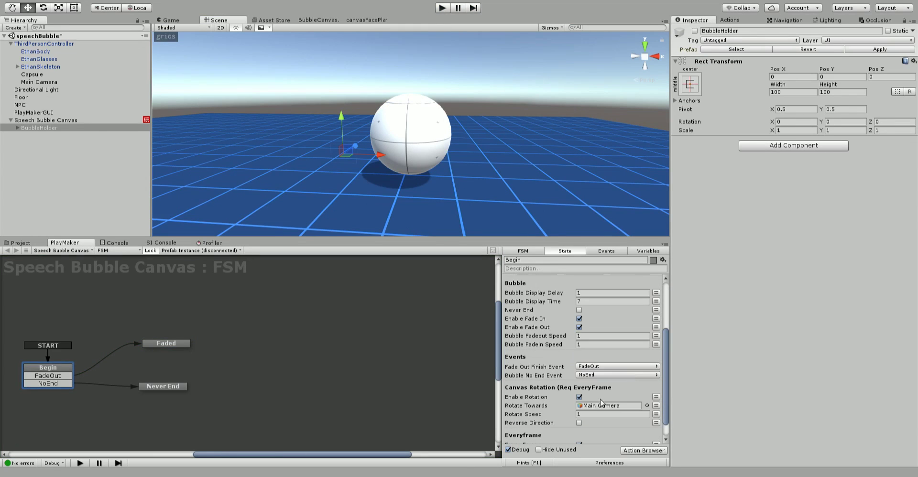
pyautogui.click(594, 414)
pyautogui.write('10')
pyautogui.click(445, 8)
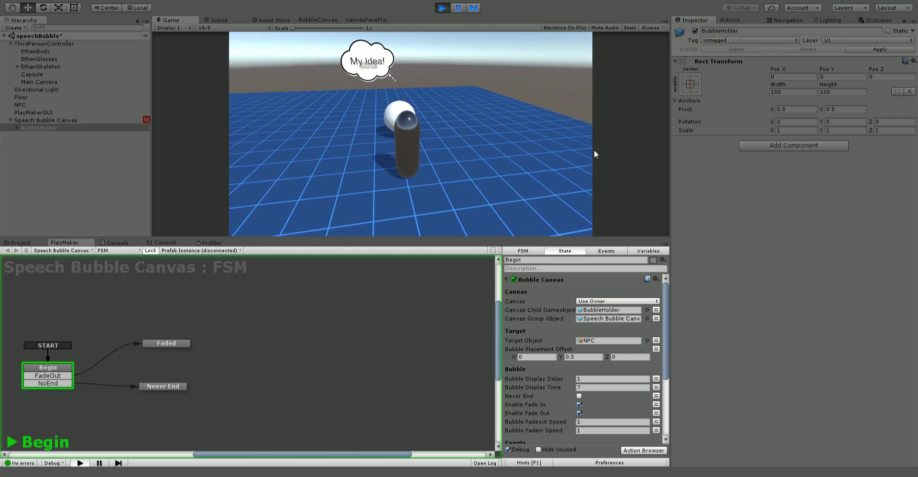
pyautogui.click(443, 8)
# Step: Set Bubble Placement Offset Y to 0 and run the game with the player facing the NPC
pyautogui.click(591, 360)
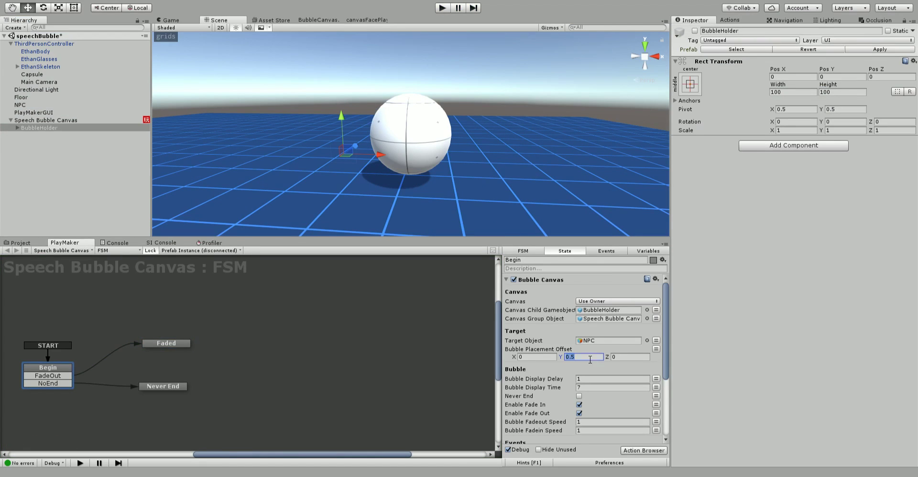
pyautogui.write('0')
pyautogui.click(442, 8)
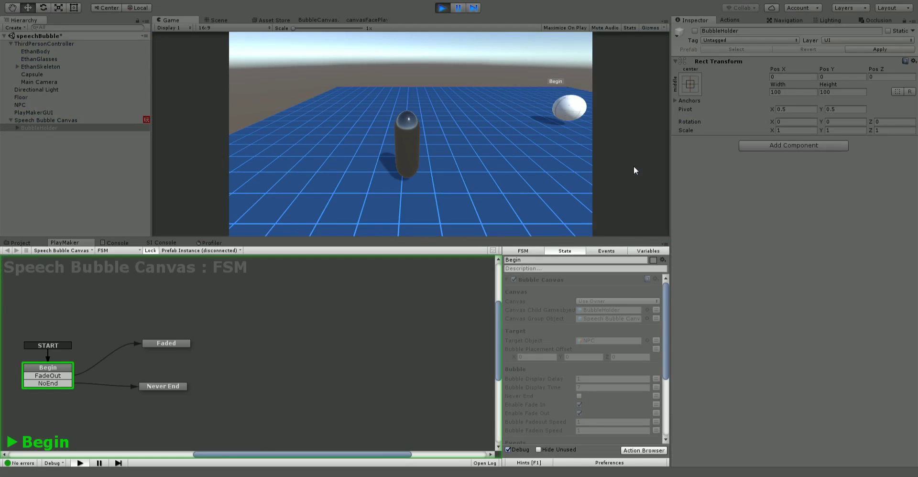
pyautogui.press('d')
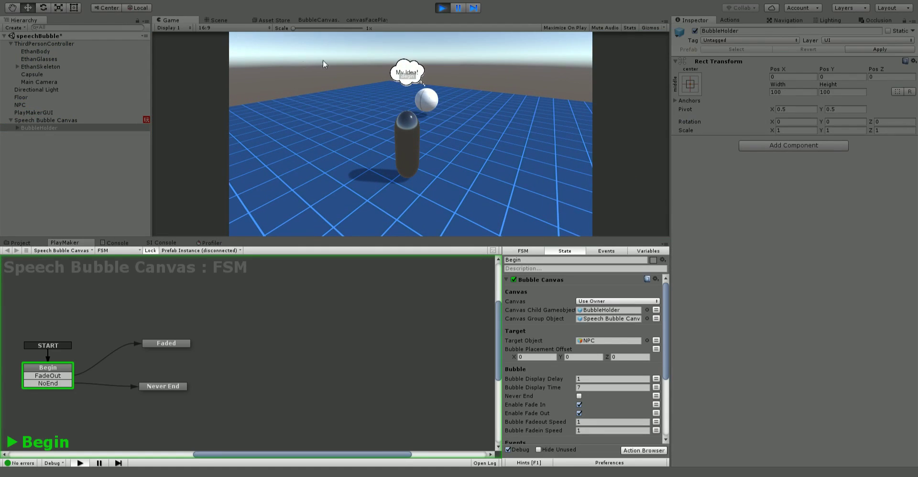
# Step: In Scene view, drag the NPC along X to watch the bubble follow, then stop play
pyautogui.click(220, 20)
pyautogui.scroll(-3, 390, 98)
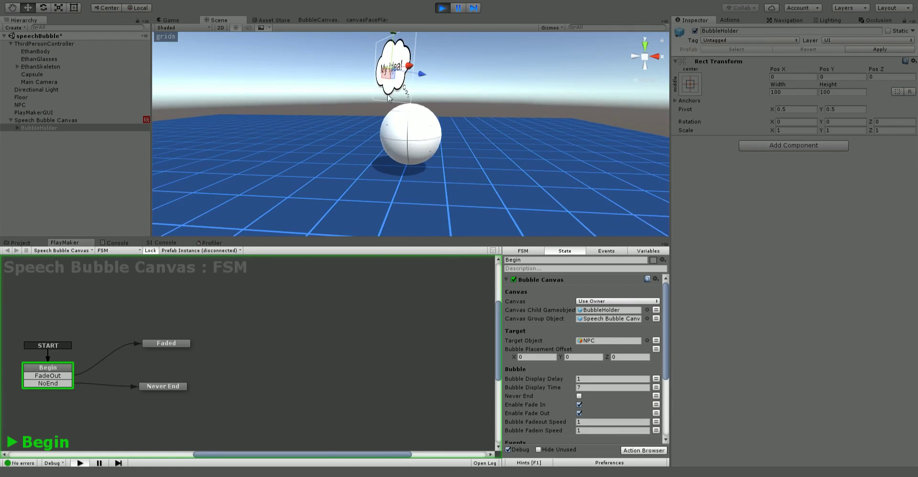
pyautogui.click(20, 105)
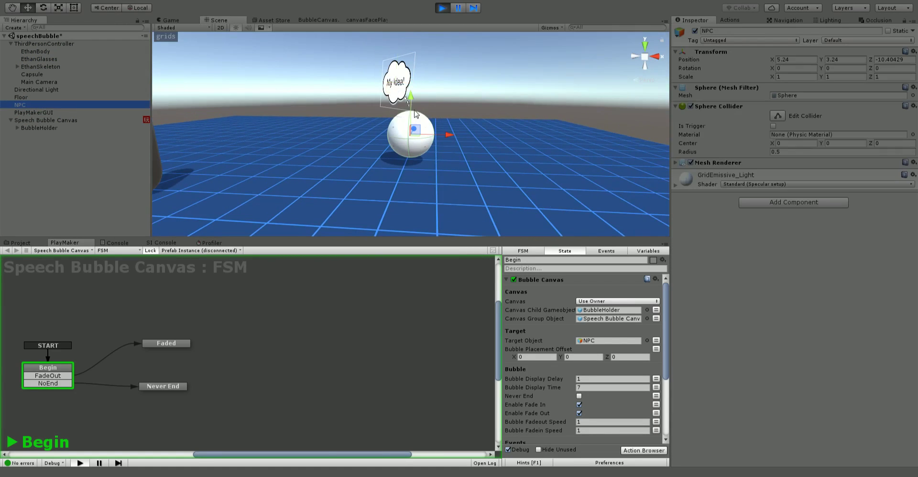
pyautogui.moveTo(449, 135); pyautogui.dragTo(580, 136)
pyautogui.click(601, 133)
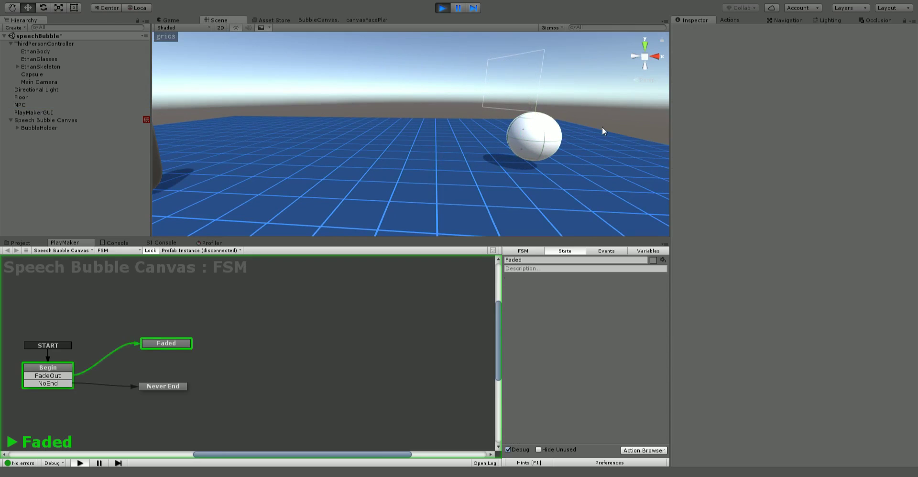
pyautogui.click(442, 8)
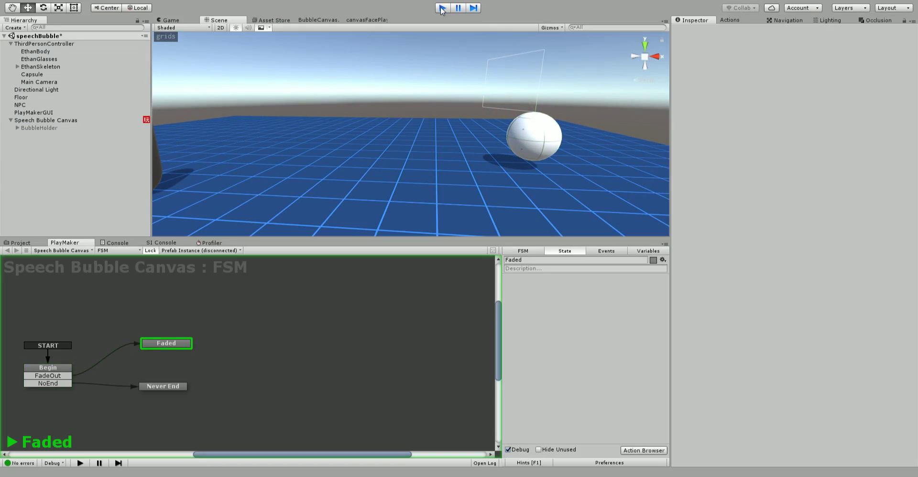
pyautogui.click(59, 122)
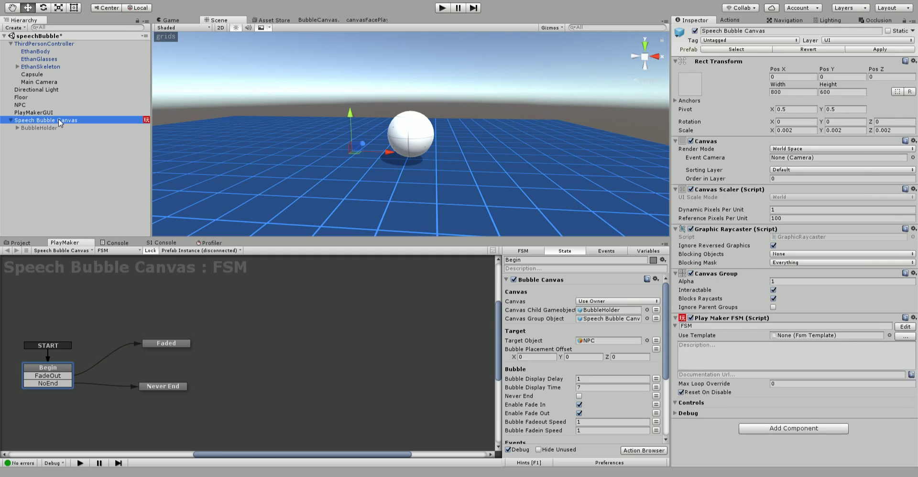
# Step: Set the bubble display time to 15 and run the game
pyautogui.scroll(-3, 591, 325)
pyautogui.click(587, 330)
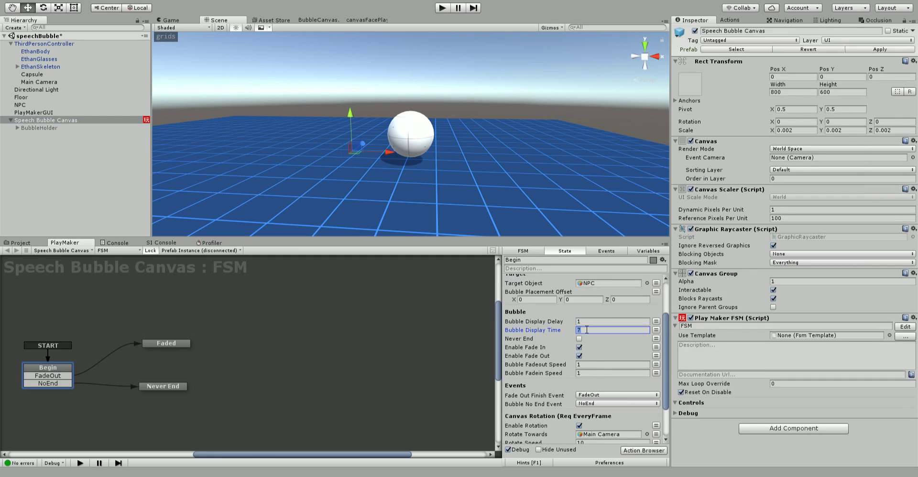
pyautogui.write('15')
pyautogui.click(443, 10)
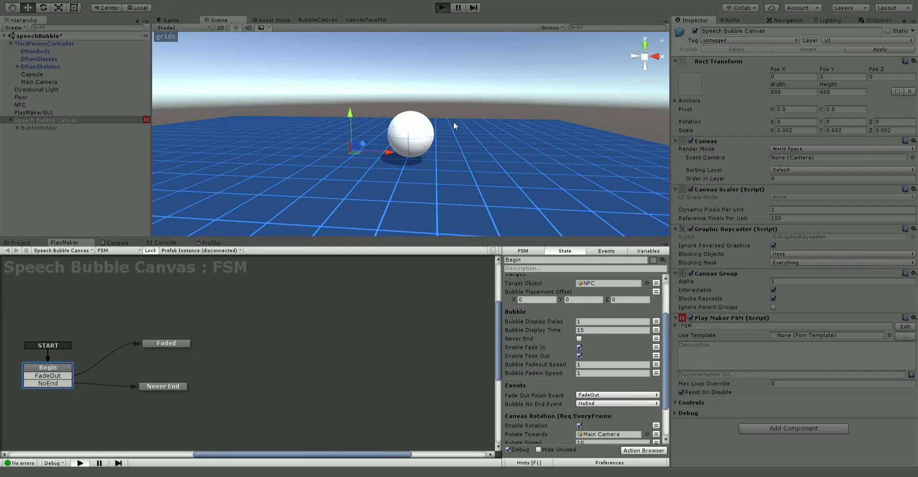
# Step: Drag the NPC along X in Scene view to test bubble following, then stop play
pyautogui.click(217, 20)
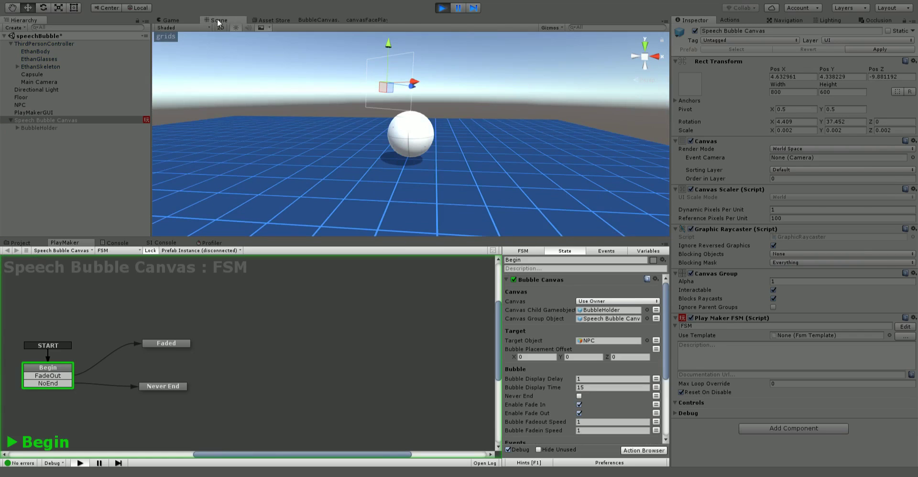
pyautogui.click(36, 104)
pyautogui.moveTo(452, 133)
pyautogui.mouseDown()
pyautogui.moveTo(545, 139)
pyautogui.moveTo(388, 135)
pyautogui.moveTo(444, 135)
pyautogui.mouseUp()
pyautogui.scroll(-5, 585, 301)
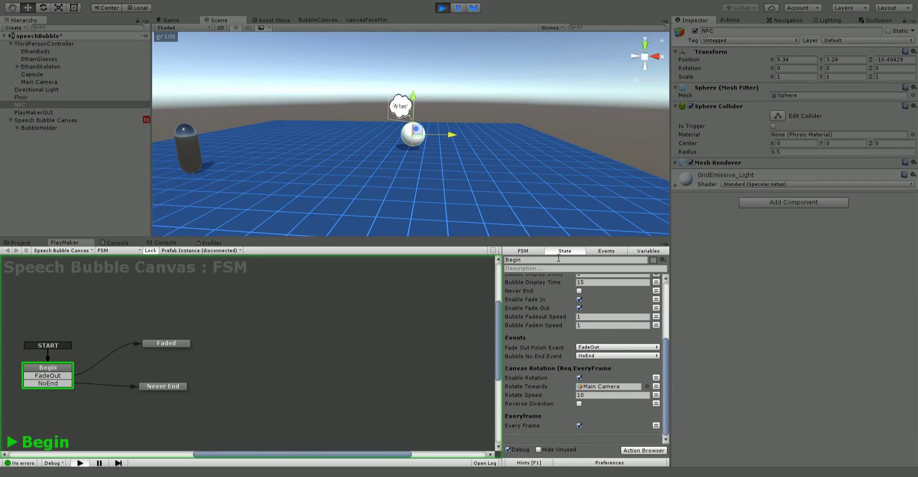
pyautogui.moveTo(451, 135); pyautogui.dragTo(389, 138)
pyautogui.click(447, 138)
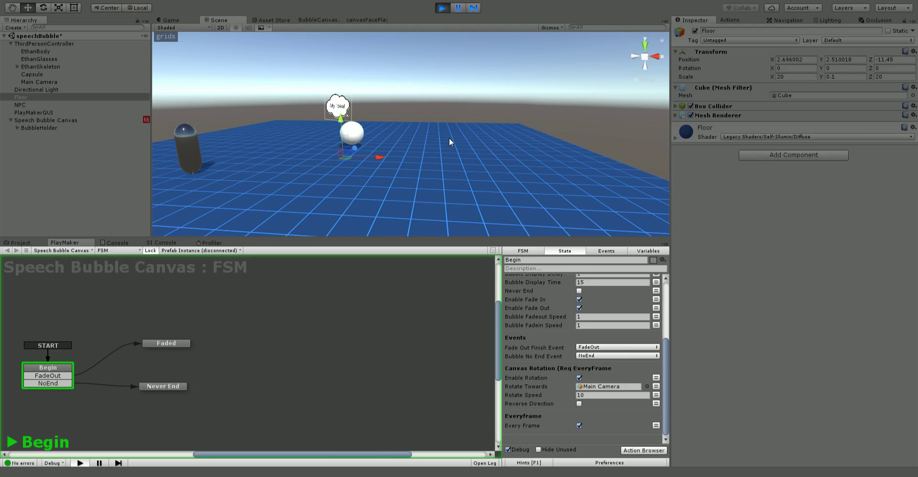
pyautogui.click(436, 9)
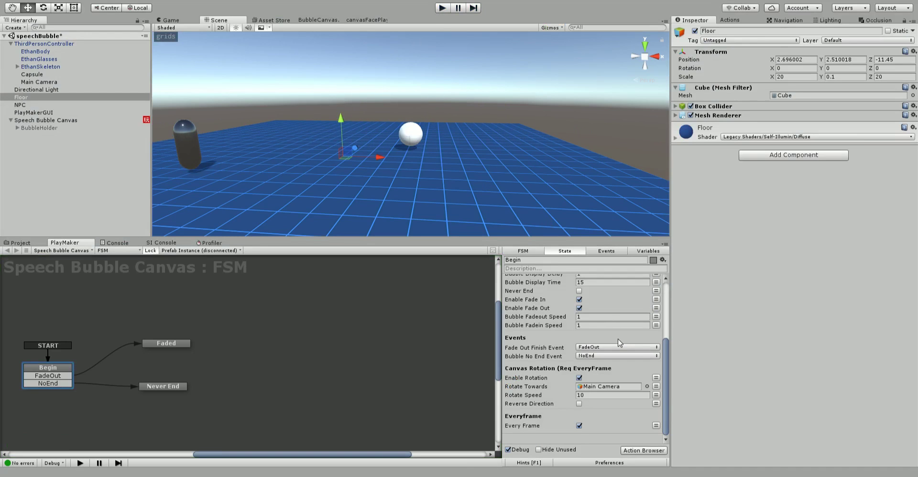
# Step: Uncheck Every Frame and Enable Rotation, and check Never End on the Bubble Canvas action
pyautogui.click(579, 426)
pyautogui.scroll(2, 630, 332)
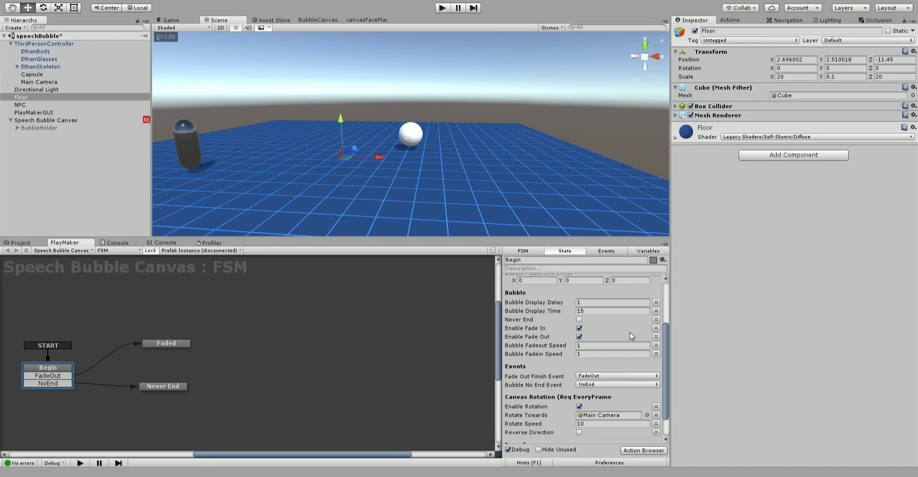
pyautogui.click(579, 407)
pyautogui.click(579, 319)
# Step: Play the game with Ctrl+P and check the FSM's Begin and Never End states
pyautogui.hotkey('ctrl', 'p')
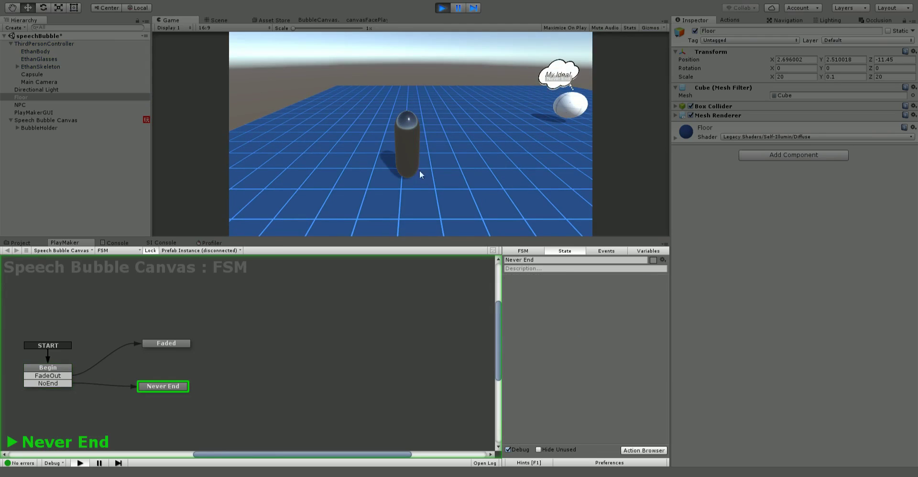
pyautogui.click(42, 368)
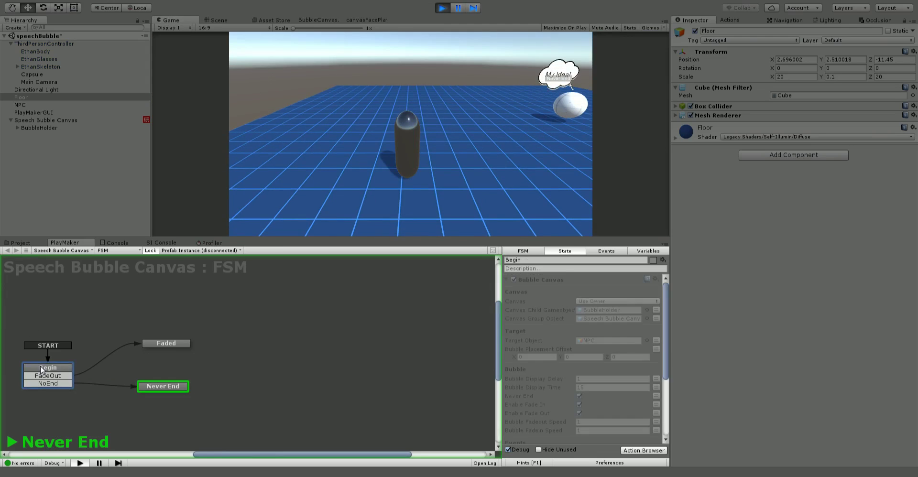
pyautogui.click(160, 389)
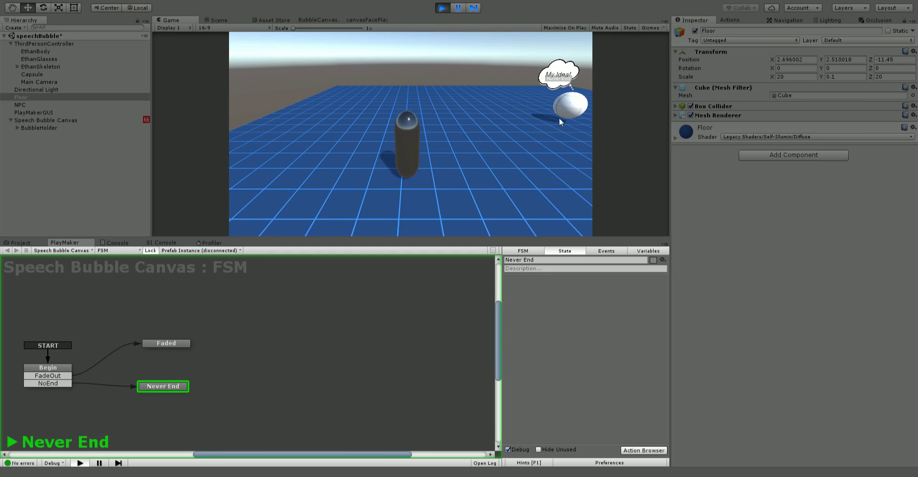
# Step: Stop play and set Fade Out Finish Event and Bubble No End Event to None
pyautogui.click(443, 7)
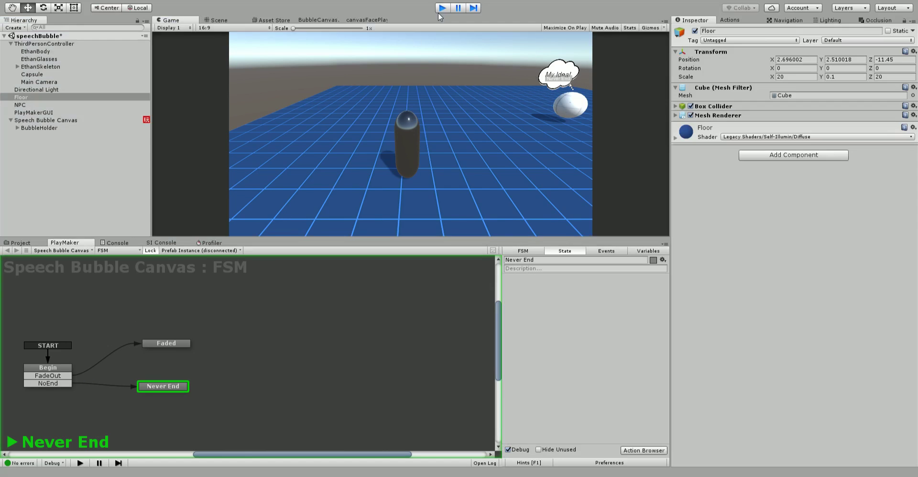
pyautogui.scroll(-3, 578, 397)
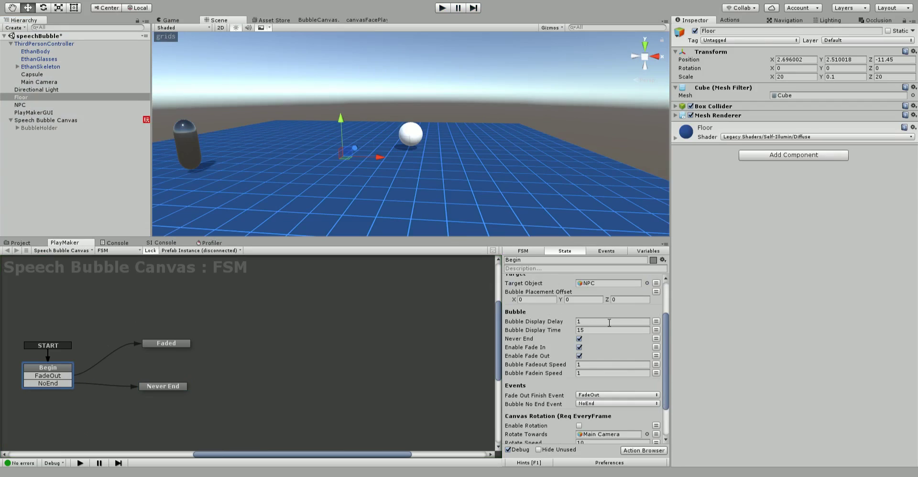
pyautogui.scroll(3, 557, 324)
pyautogui.scroll(-1, 590, 341)
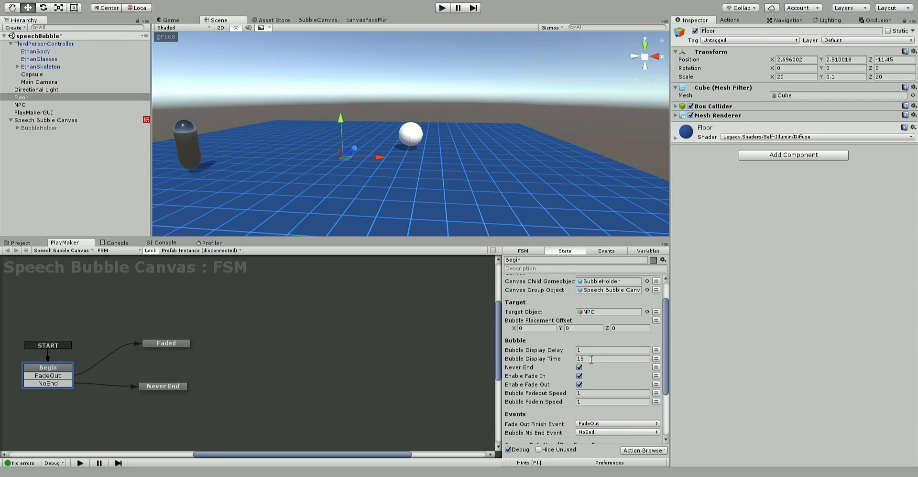
pyautogui.scroll(1, 598, 369)
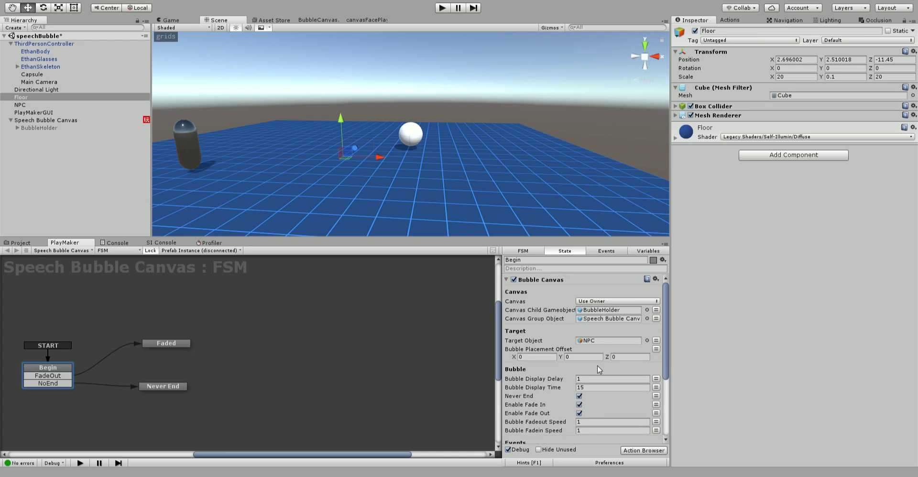
pyautogui.scroll(-4, 598, 367)
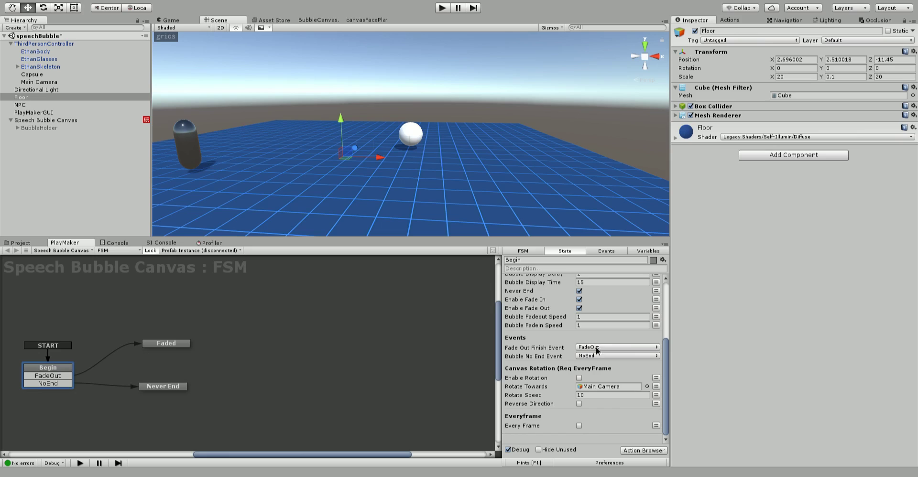
pyautogui.click(597, 347)
pyautogui.click(601, 357)
pyautogui.click(622, 356)
pyautogui.click(636, 365)
# Step: Run the game to test the cleared events, then stop play
pyautogui.scroll(2, 580, 427)
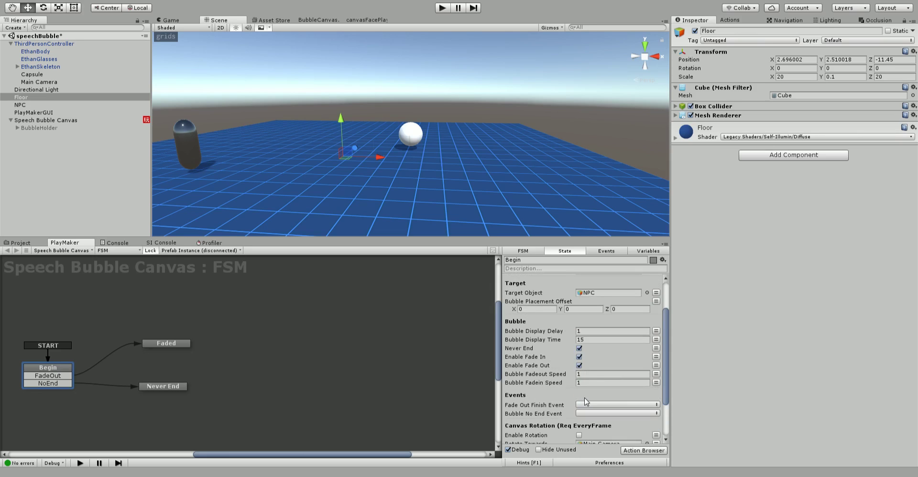
pyautogui.click(442, 7)
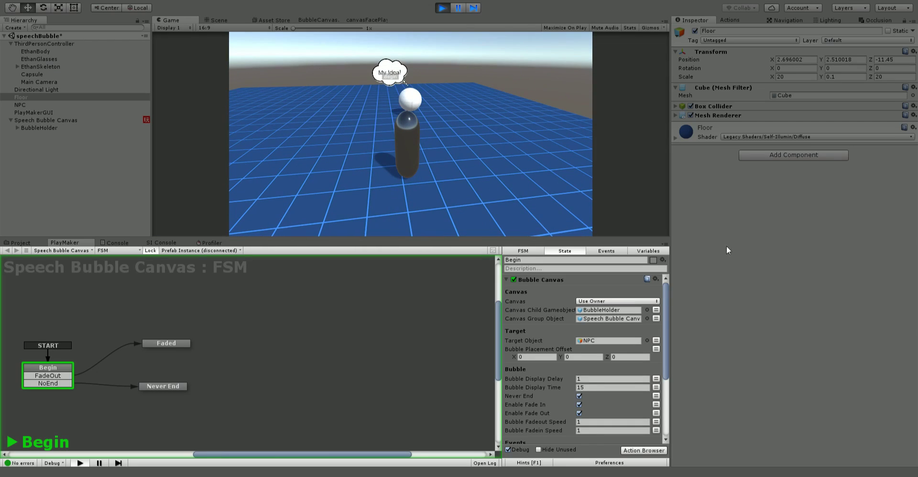
pyautogui.moveTo(668, 320); pyautogui.dragTo(664, 397)
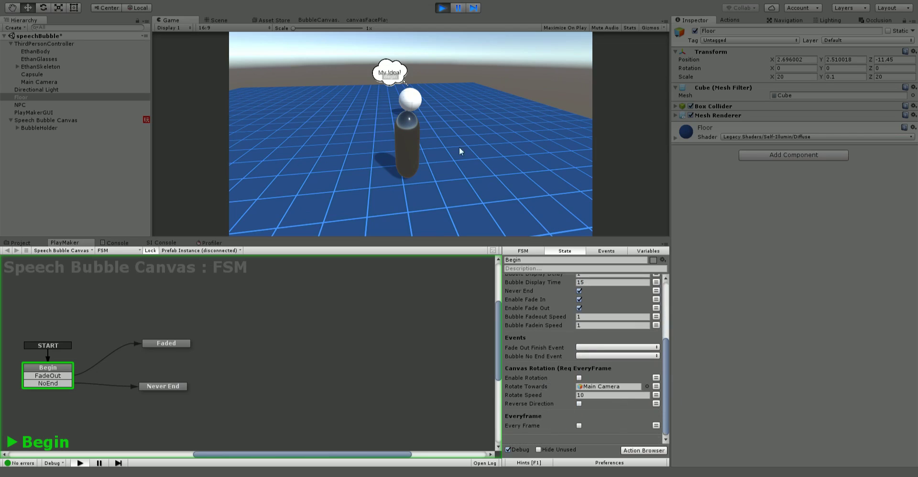
pyautogui.click(443, 8)
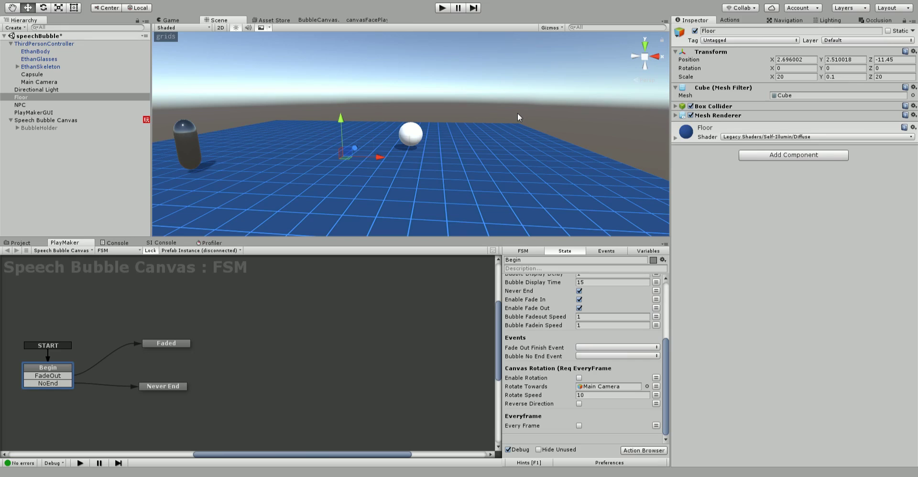
# Step: Expand BubbleHolder, frame the speech bubble in Scene view, and inspect the Bubbles image
pyautogui.click(73, 128)
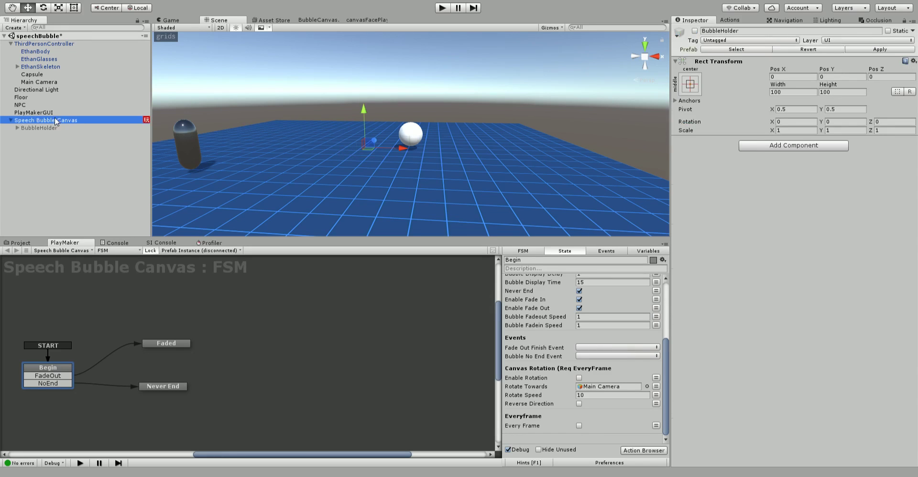
pyautogui.click(18, 128)
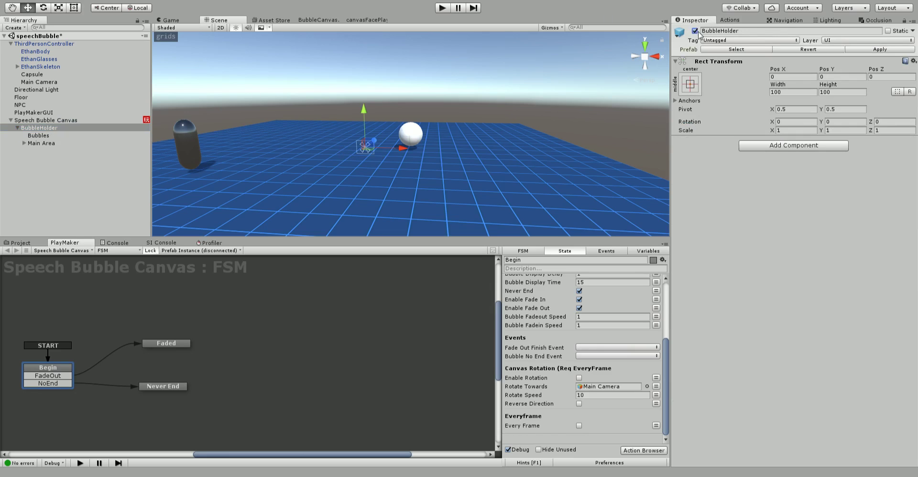
pyautogui.click(49, 137)
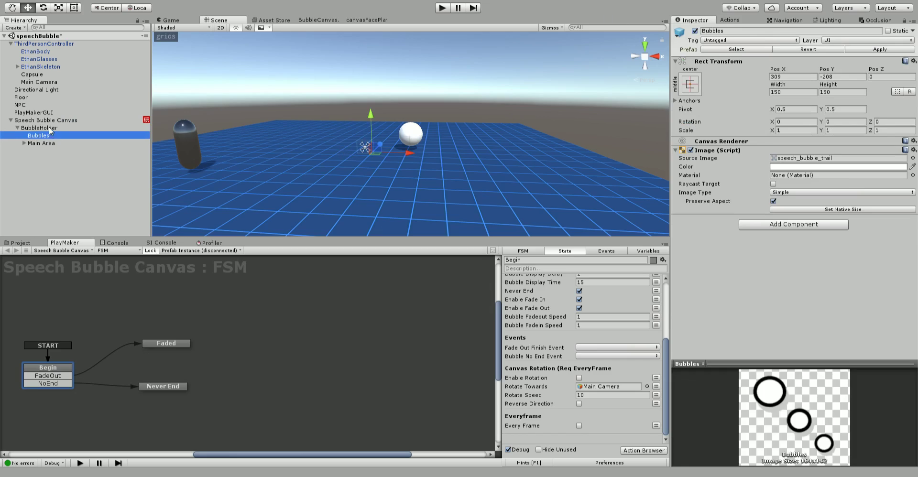
pyautogui.doubleClick(50, 128)
pyautogui.scroll(1, 441, 166)
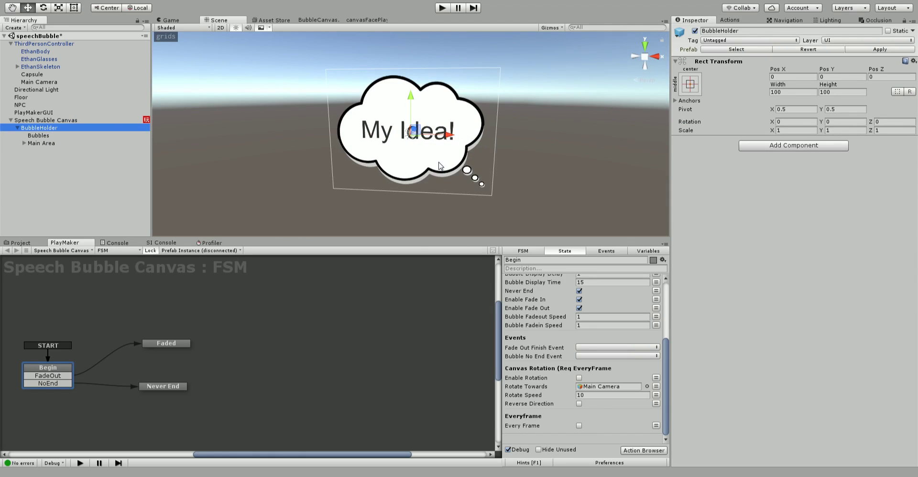
pyautogui.scroll(-2, 440, 166)
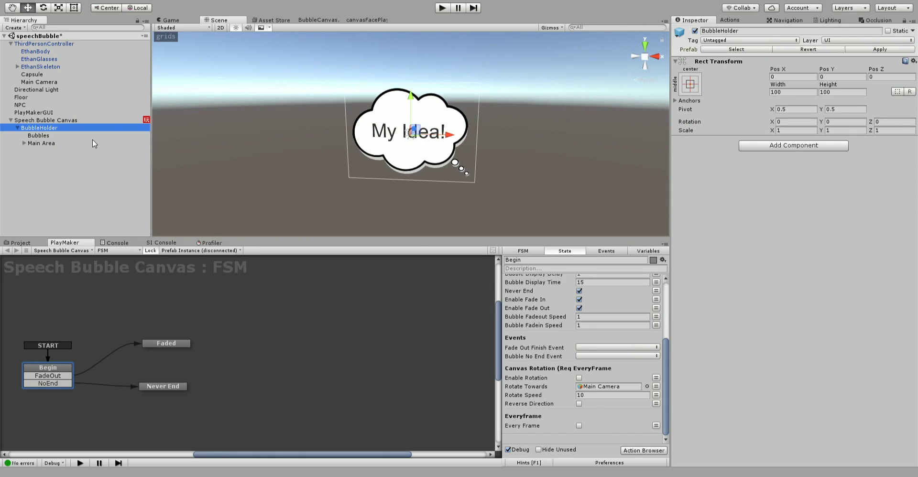
pyautogui.click(73, 136)
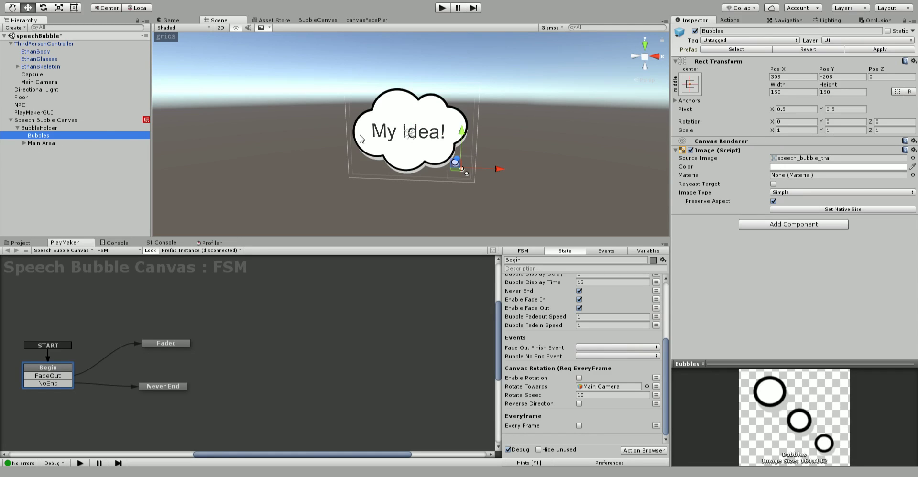
# Step: Select Main Area, try Image Type Sliced, then revert it to Simple
pyautogui.click(41, 143)
pyautogui.click(24, 143)
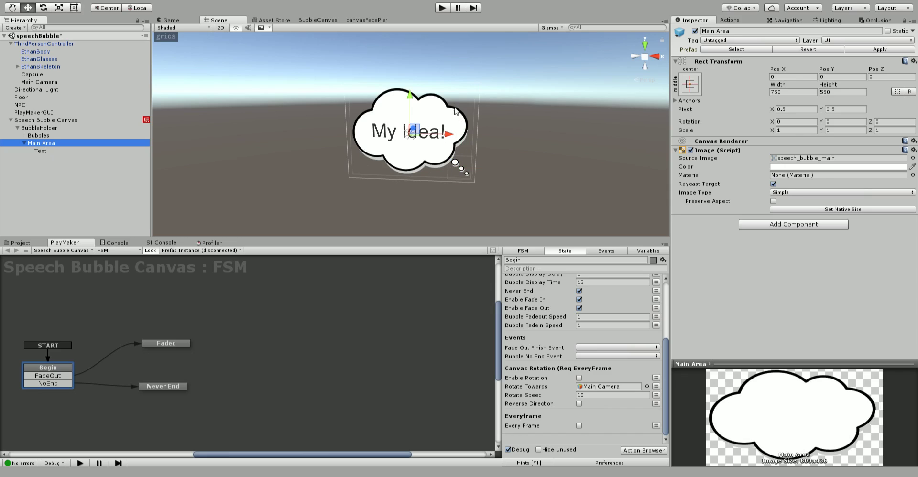
pyautogui.click(793, 193)
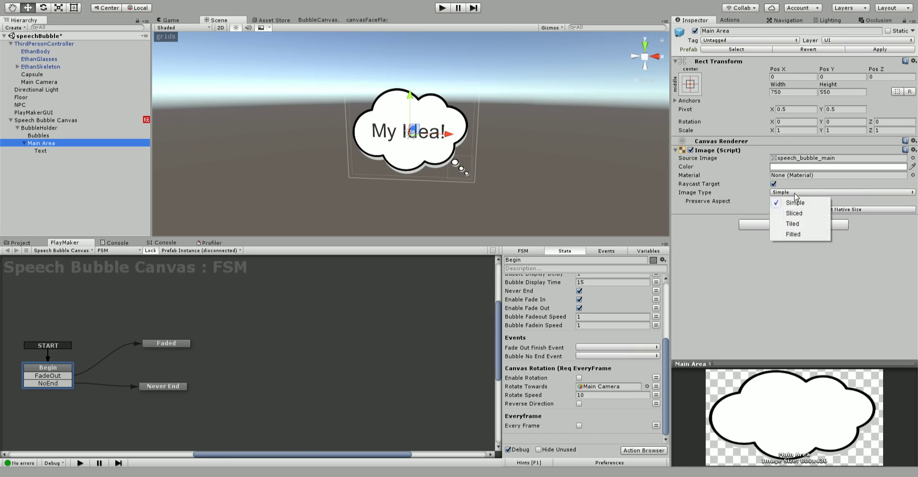
pyautogui.click(801, 214)
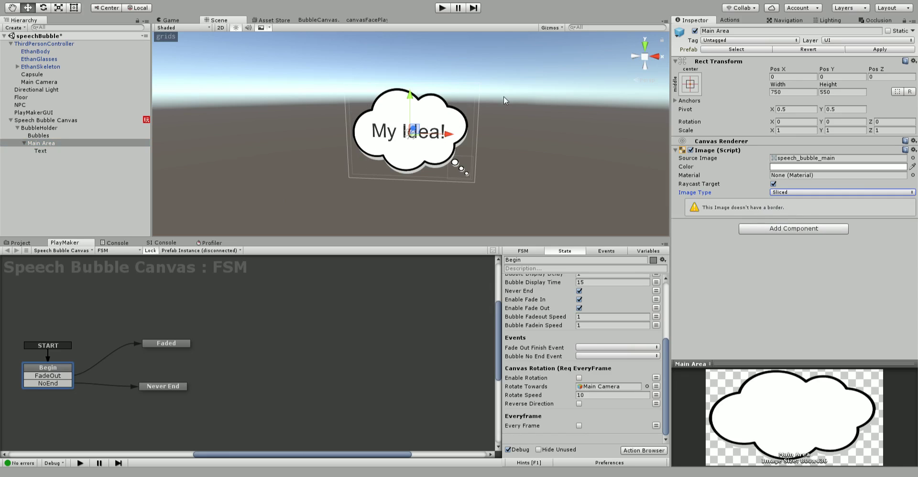
pyautogui.click(780, 193)
pyautogui.click(795, 203)
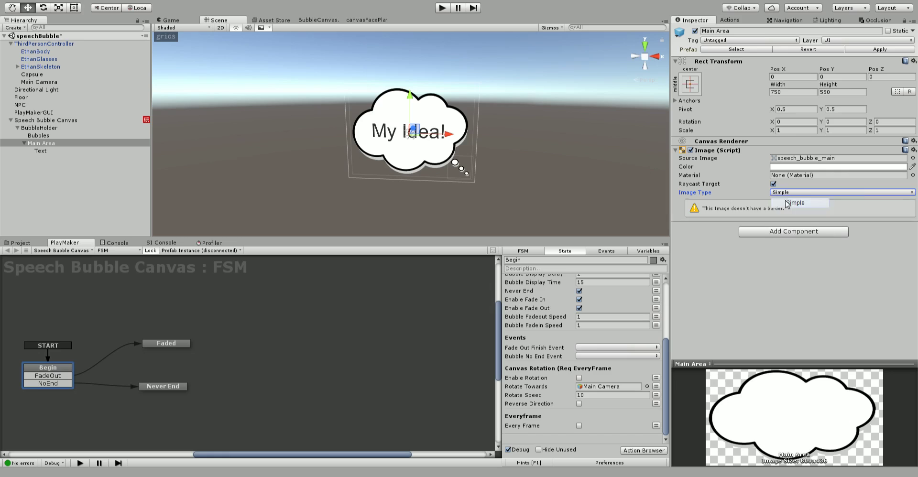